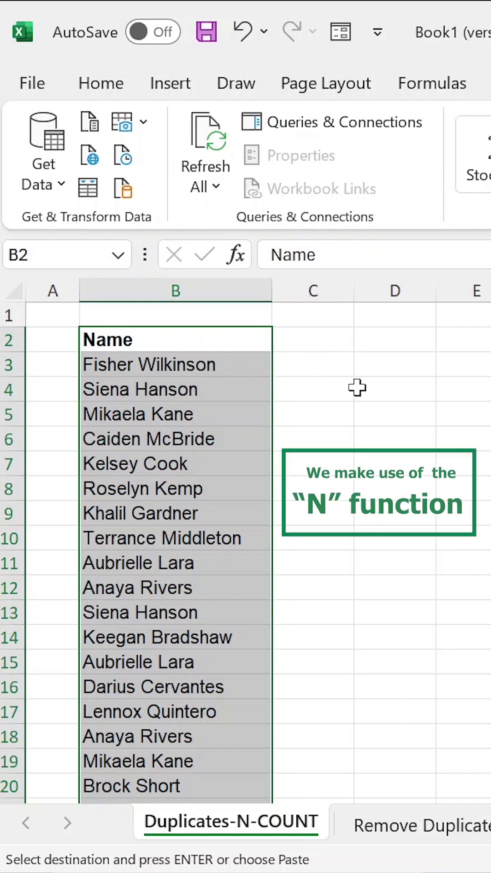
# Select cell C3, beside the first name, to begin a formula
pyautogui.click(302, 370)
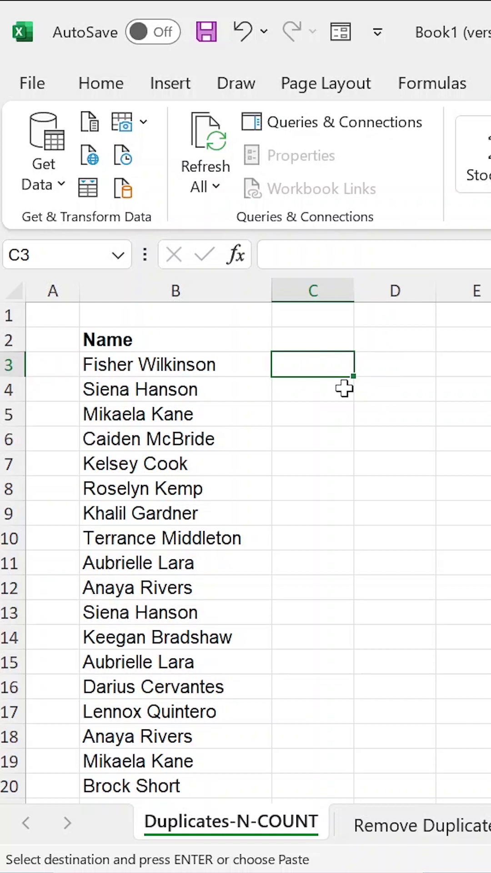
# Start a COUNTIFS formula with the expanding range $B$3:$B3
pyautogui.write('=c')
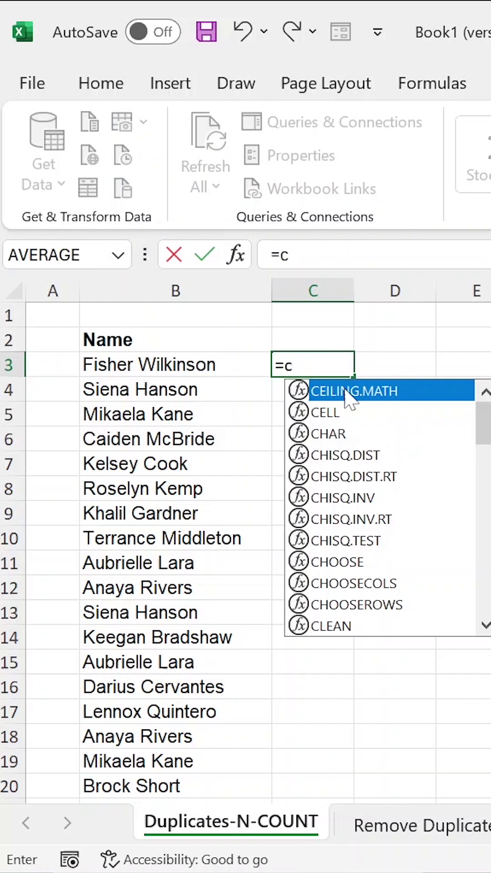
pyautogui.write('ountifs')
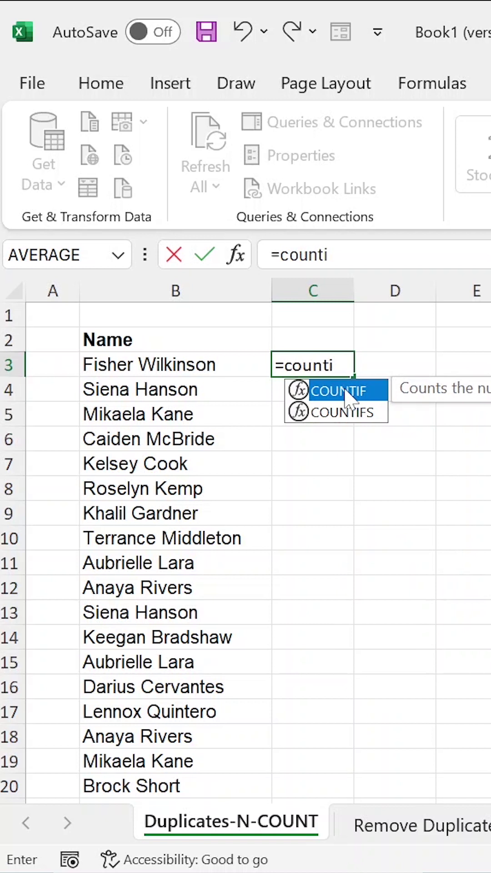
pyautogui.press('Tab')
pyautogui.click(124, 361)
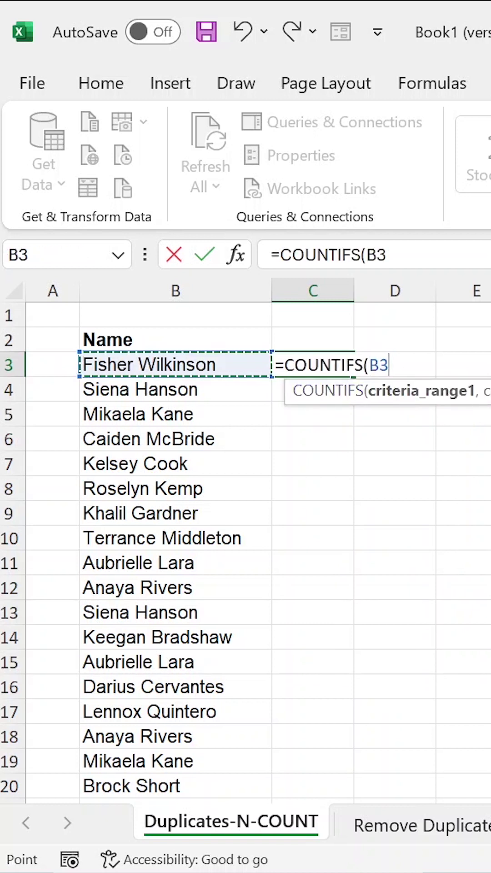
pyautogui.hotkey('ctrl', 'shift', 'Down')
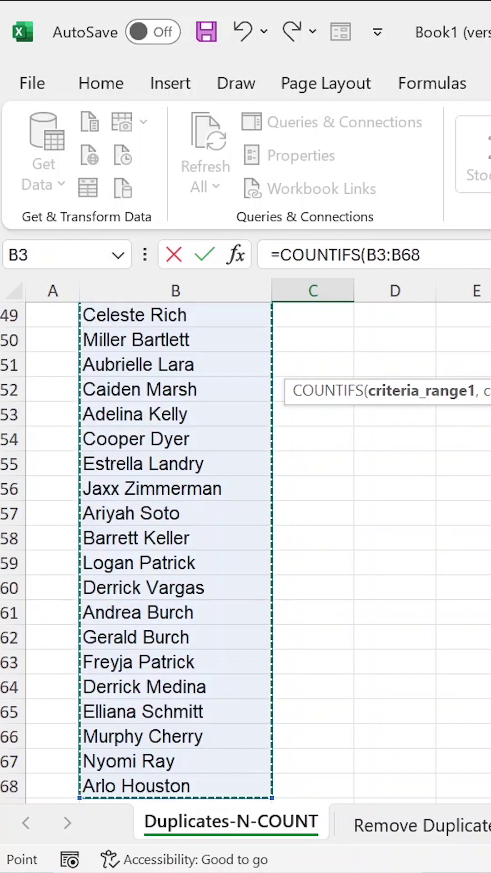
pyautogui.press('F4')
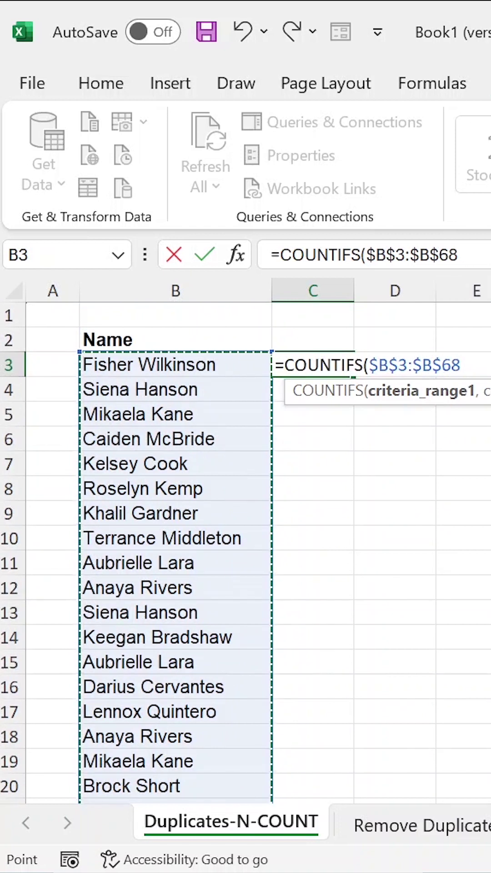
pyautogui.press('F2')
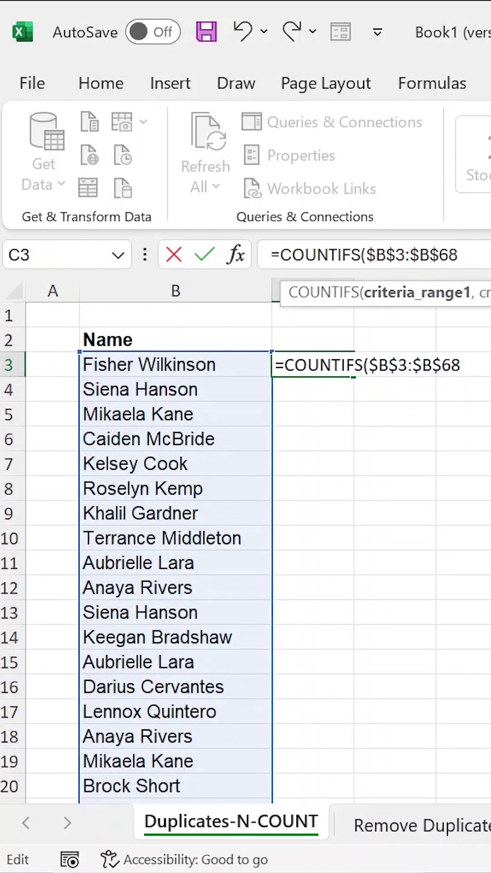
pyautogui.hotkey('shift', 'Left')
pyautogui.hotkey('shift', 'Left')
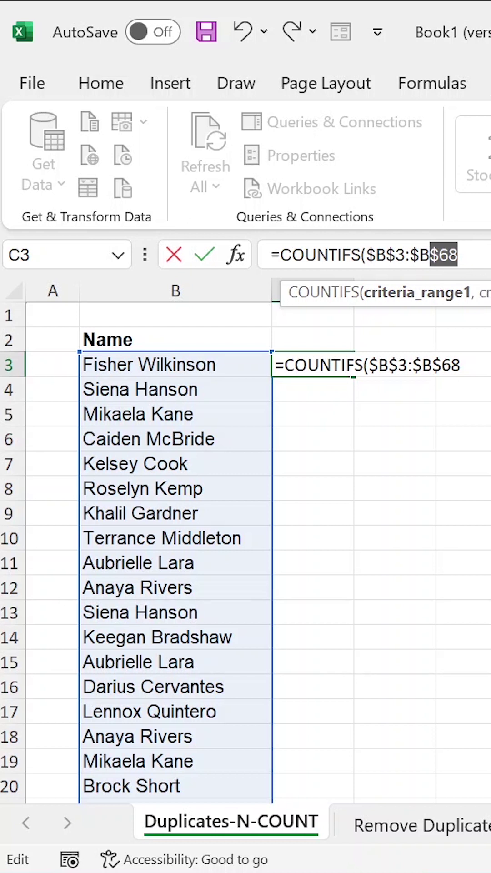
pyautogui.write('3')
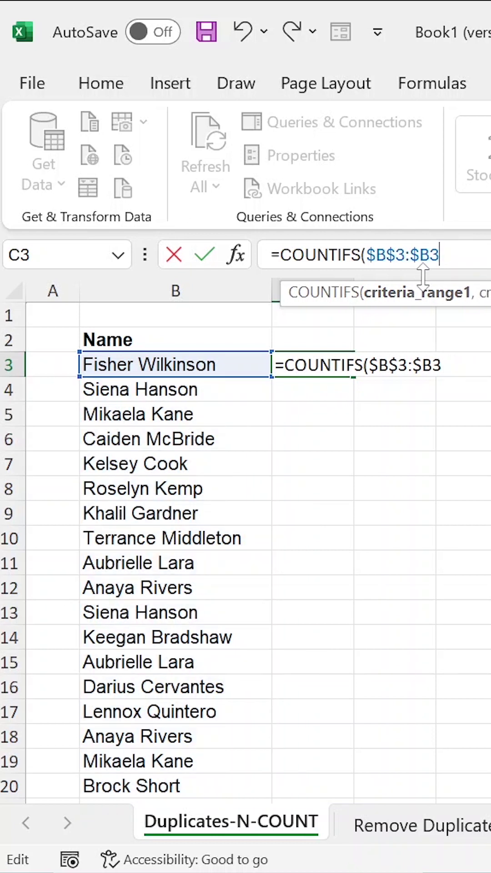
pyautogui.hotkey('shift', 'Left')
pyautogui.hotkey('shift', 'Left')
pyautogui.hotkey('shift', 'Left')
pyautogui.hotkey('shift', 'Left')
pyautogui.hotkey('shift', 'Left')
pyautogui.hotkey('shift', 'Left')
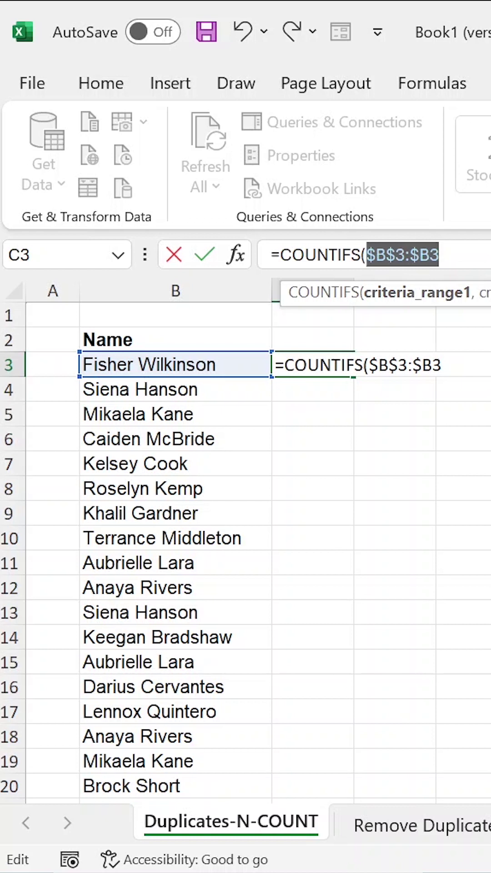
pyautogui.press('Right')
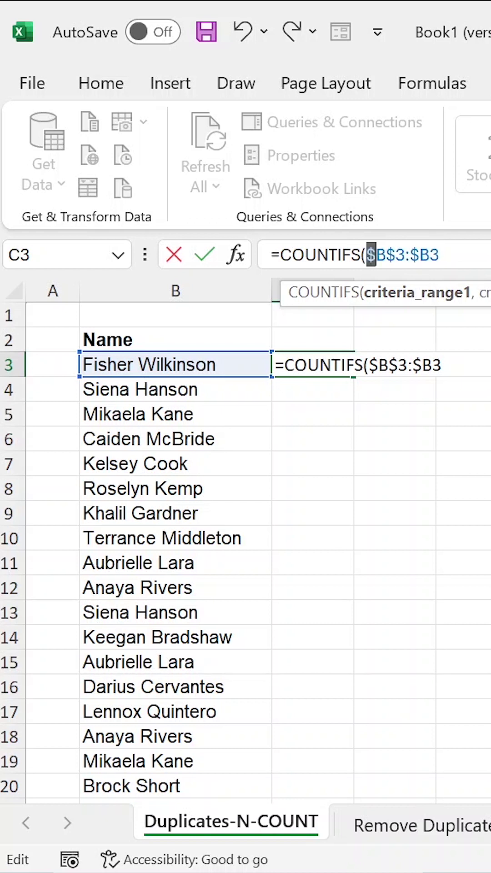
pyautogui.hotkey('shift', 'Right')
pyautogui.hotkey('shift', 'Right')
pyautogui.hotkey('shift', 'Right')
pyautogui.hotkey('shift', 'Right')
pyautogui.hotkey('shift', 'Right')
pyautogui.hotkey('shift', 'Right')
pyautogui.press('Right')
# Add B3 as the criterion to complete =COUNTIFS($B$3:$B3,B3), which returns 1
pyautogui.click(440, 254)
pyautogui.write(',')
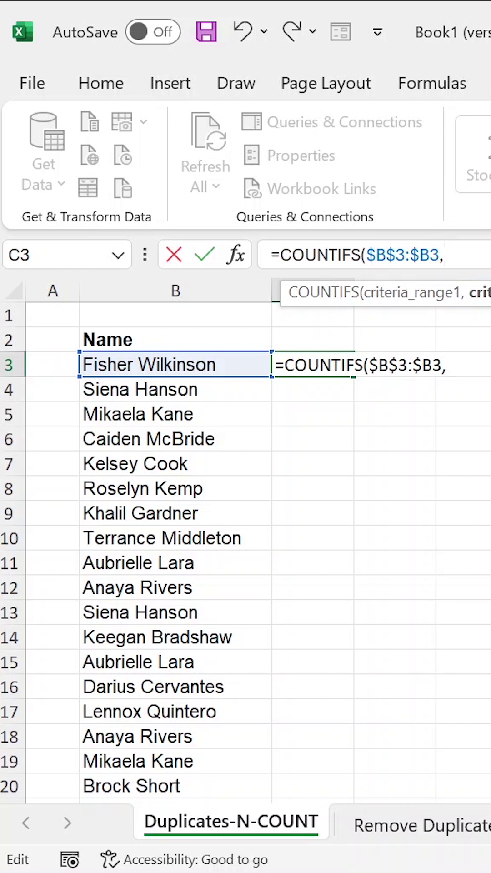
pyautogui.click(129, 364)
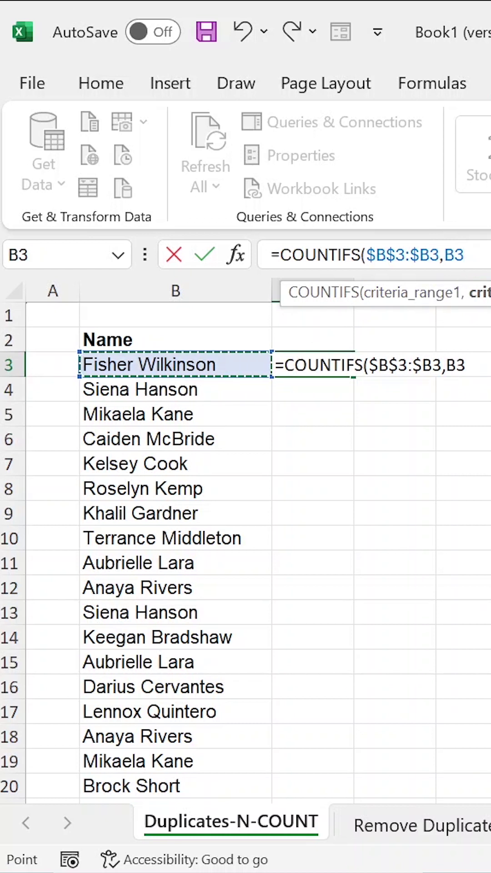
pyautogui.write(')')
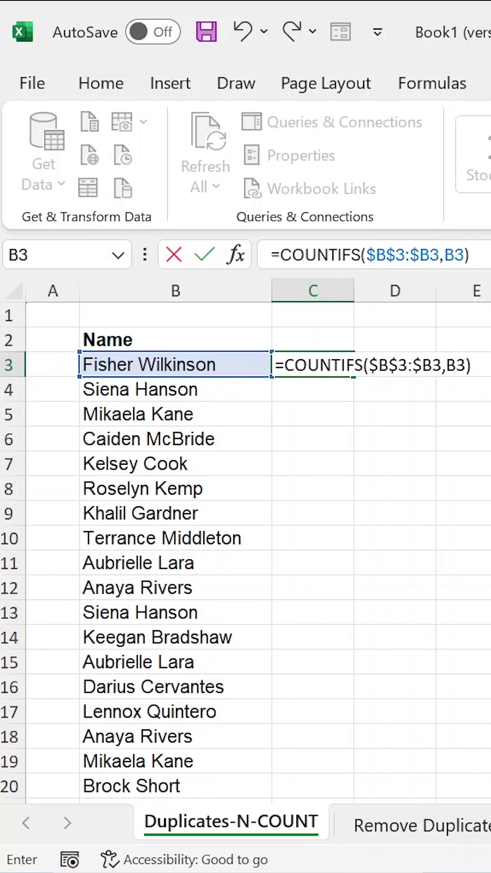
pyautogui.press('Return')
# Fill the running-count formula down to C16 and check the 2 beside repeated names
pyautogui.click(321, 364)
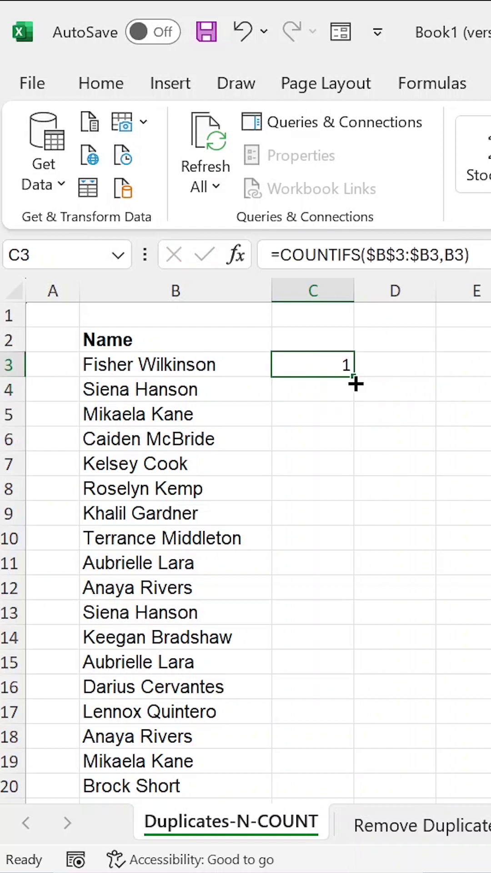
pyautogui.moveTo(355, 381); pyautogui.dragTo(354, 695)
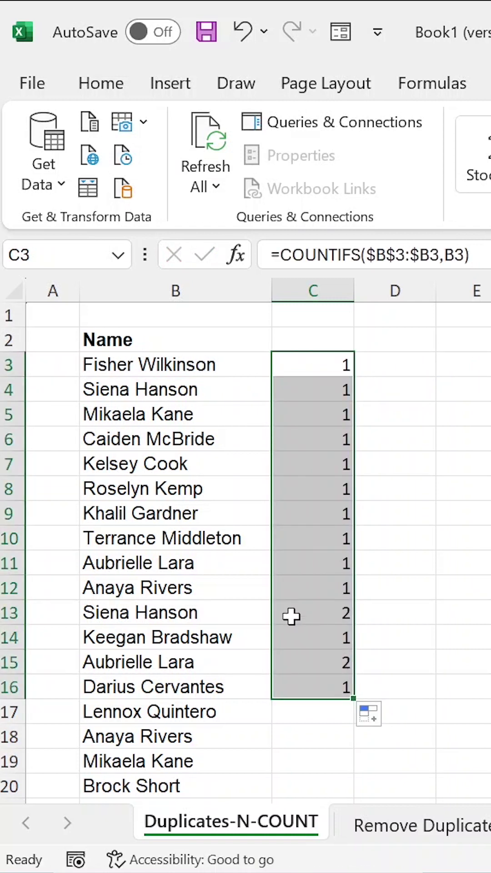
pyautogui.click(325, 613)
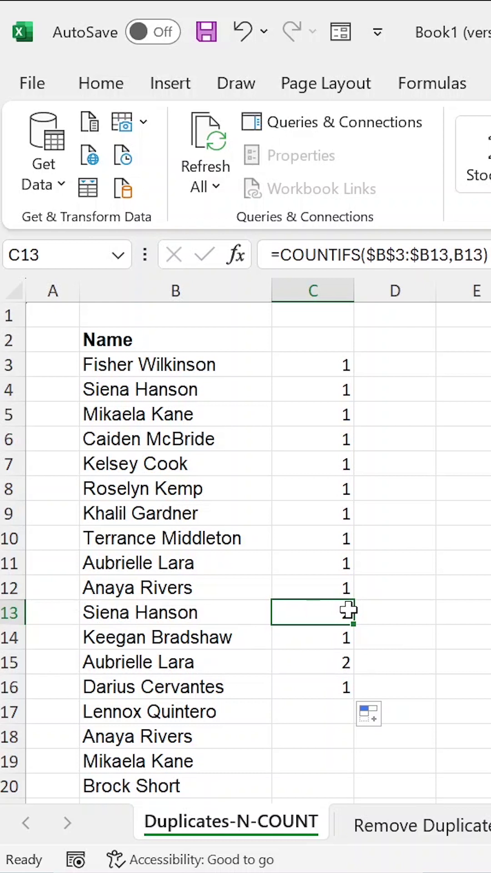
pyautogui.click(125, 671)
pyautogui.click(334, 664)
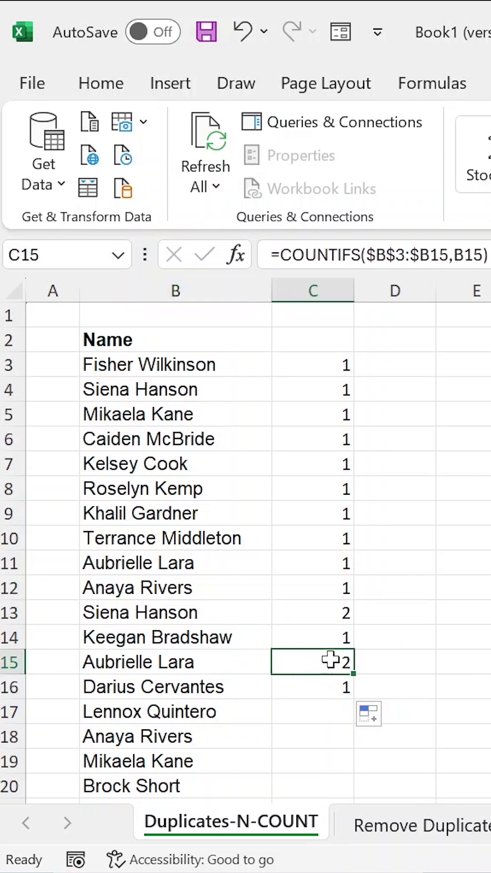
# Compare duplicate rows 15, 11, 13 and 4 and their count formulas
pyautogui.click(15, 662)
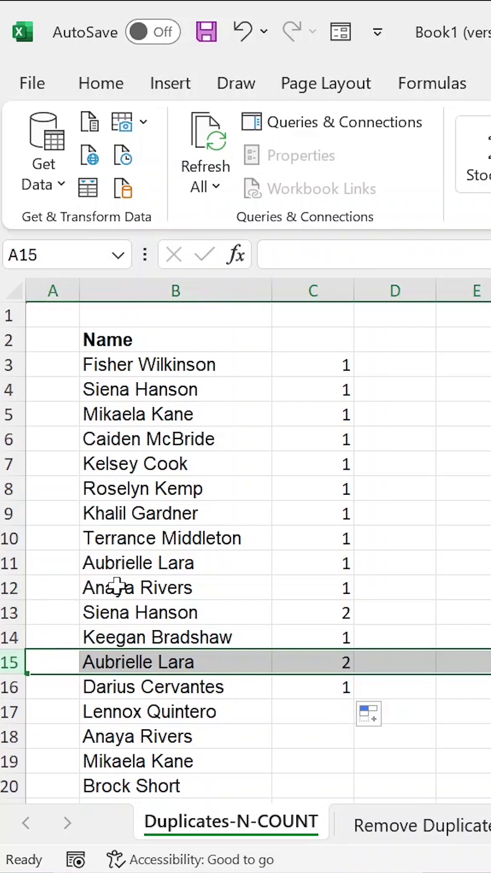
pyautogui.click(11, 561)
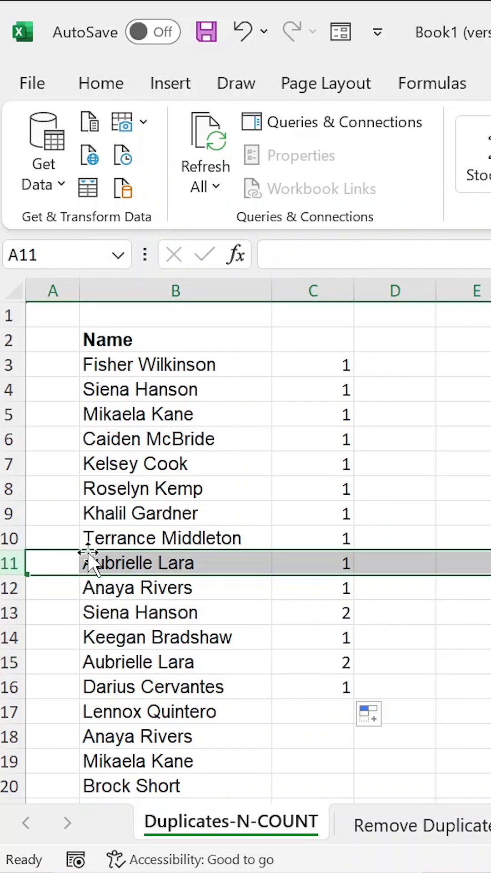
pyautogui.click(4, 610)
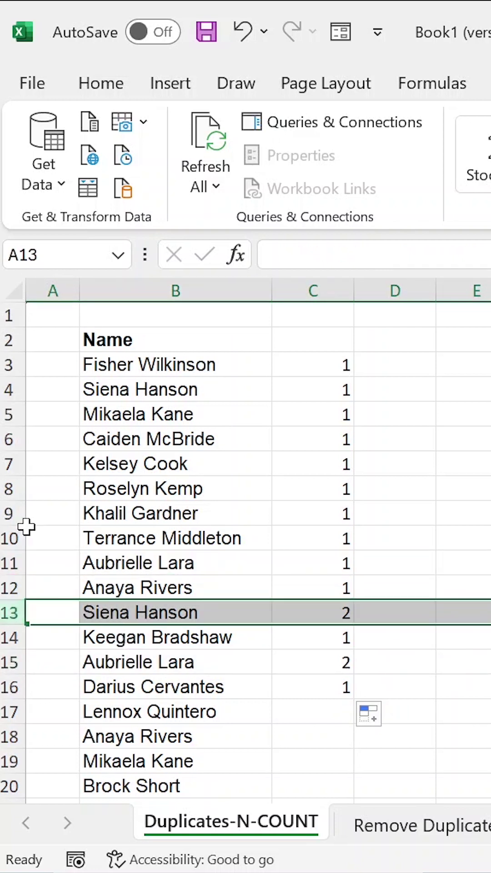
pyautogui.click(9, 395)
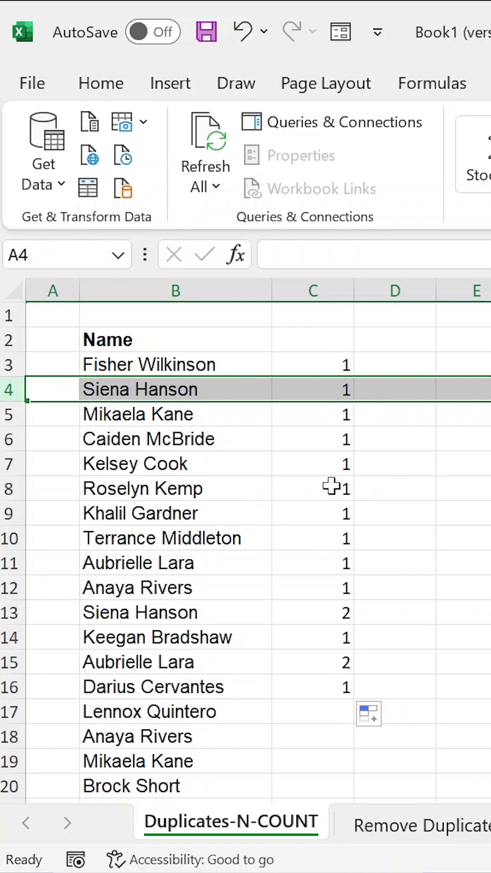
pyautogui.click(326, 391)
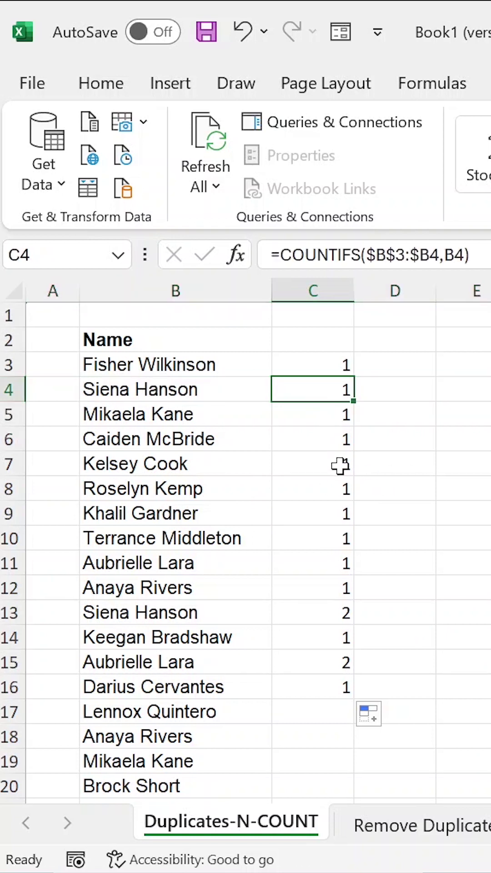
pyautogui.click(342, 616)
pyautogui.click(341, 364)
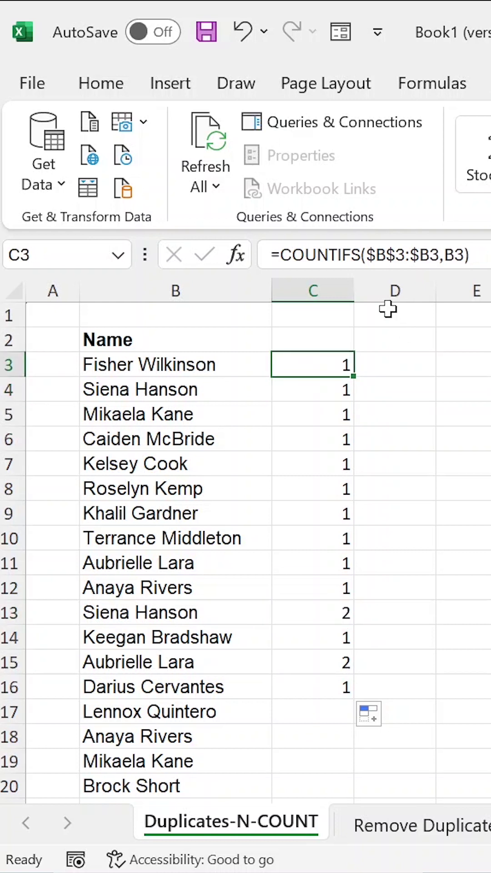
pyautogui.click(303, 267)
# Append =1 to C3's formula and fill the TRUE/FALSE check down to row 16
pyautogui.click(470, 255)
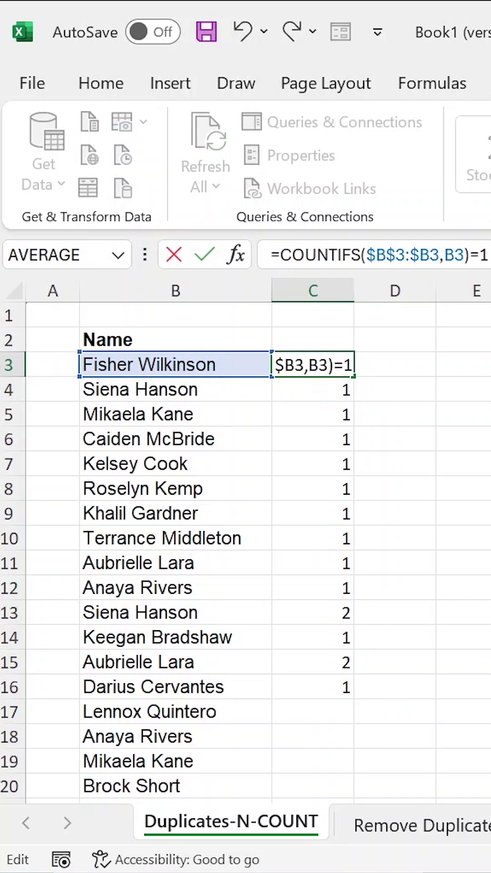
pyautogui.press('Return')
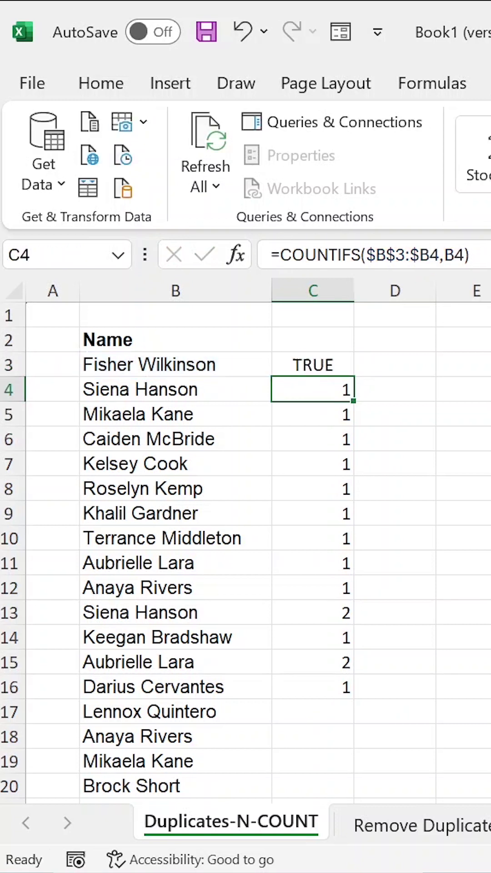
pyautogui.press('Up')
pyautogui.doubleClick(328, 377)
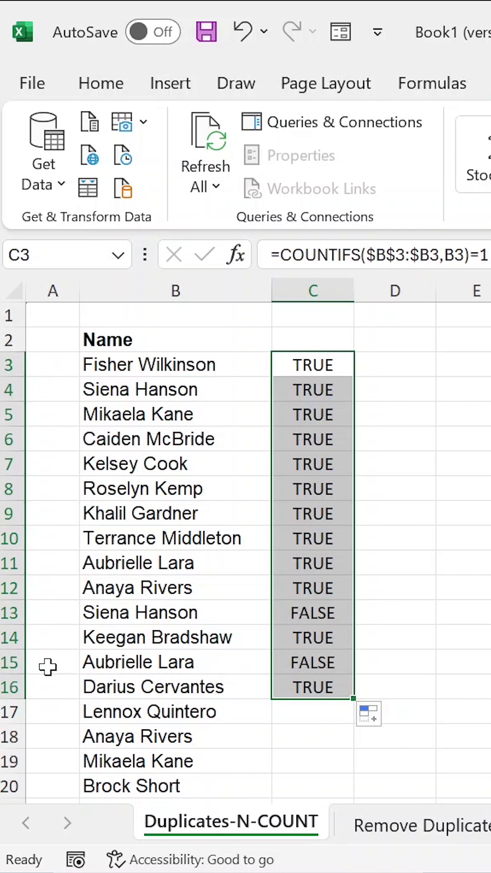
pyautogui.click(13, 662)
pyautogui.click(3, 614)
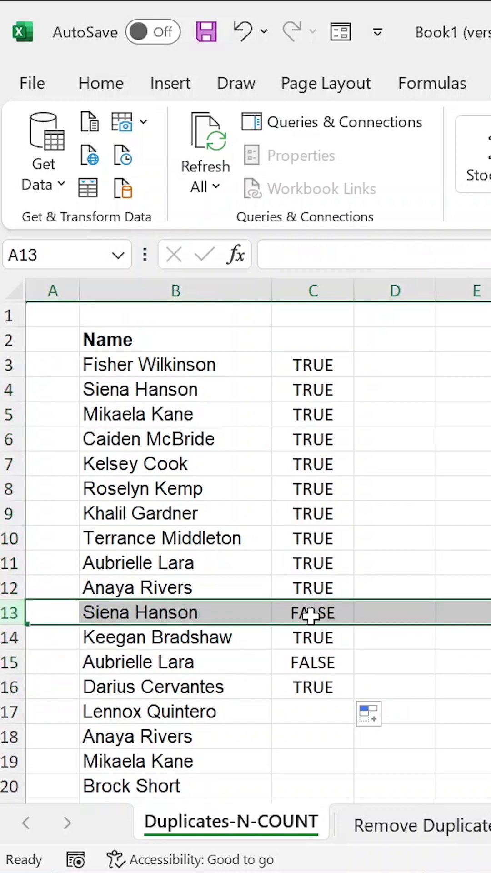
pyautogui.click(324, 349)
pyautogui.moveTo(327, 362); pyautogui.dragTo(318, 711)
pyautogui.click(444, 456)
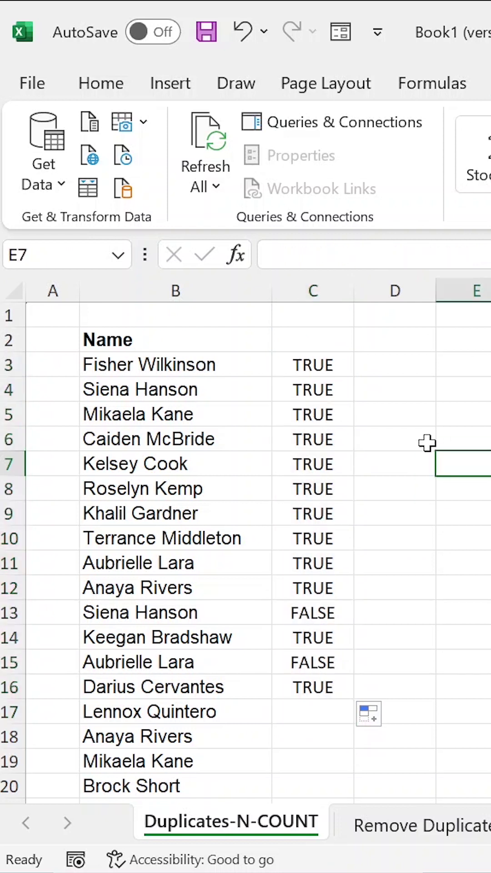
# Wrap C3's formula as =N(COUNTIFS($B$3:$B3,B3)=1) so it returns 1
pyautogui.click(292, 359)
pyautogui.click(280, 255)
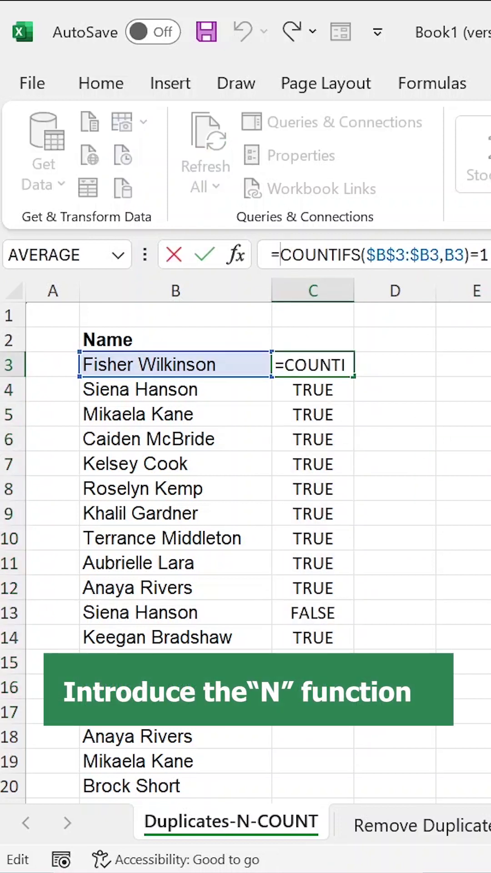
pyautogui.write('n)')
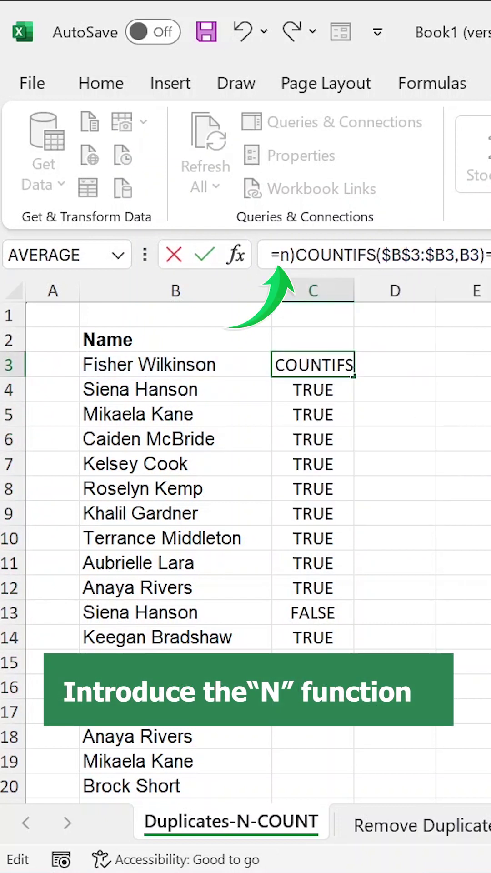
pyautogui.press('BackSpace')
pyautogui.write('(')
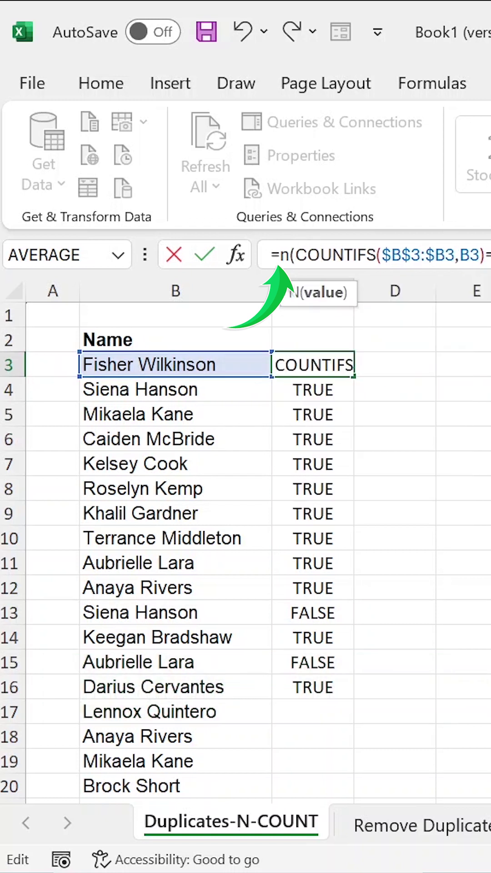
pyautogui.press('End')
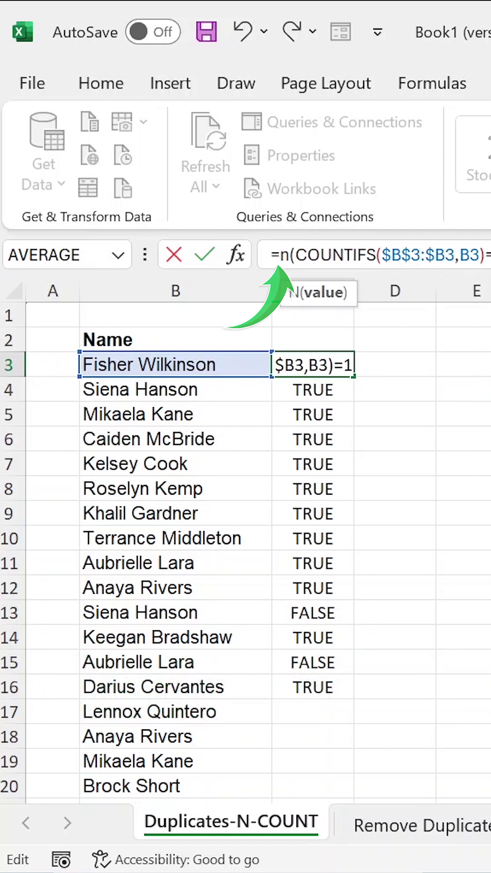
pyautogui.write(')')
pyautogui.press('Return')
pyautogui.click(327, 366)
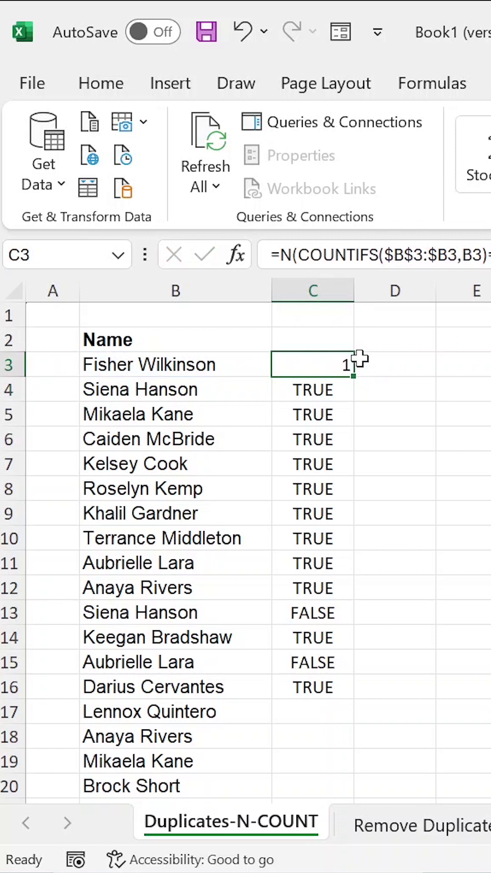
# Fill the N(COUNTIFS) formula down column C to row 68
pyautogui.doubleClick(359, 376)
pyautogui.scroll(-7, 378, 565)
pyautogui.scroll(4, 367, 417)
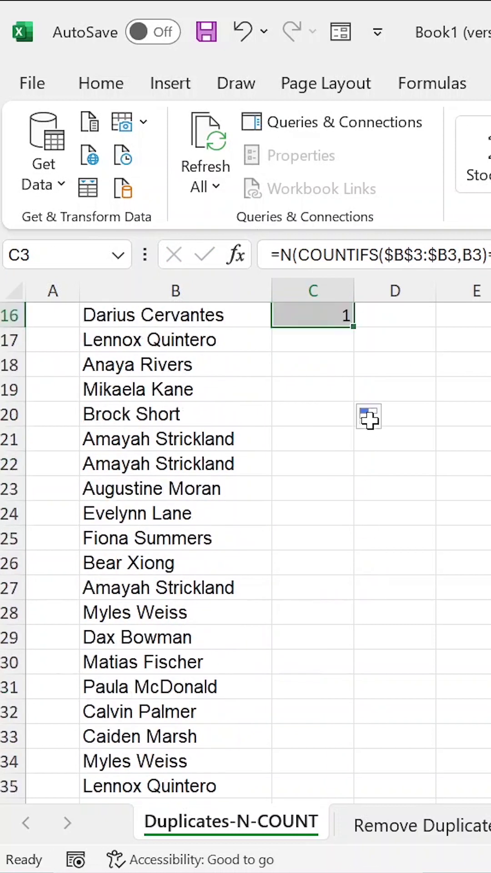
pyautogui.doubleClick(353, 476)
pyautogui.scroll(-15, 364, 637)
pyautogui.scroll(18, 336, 754)
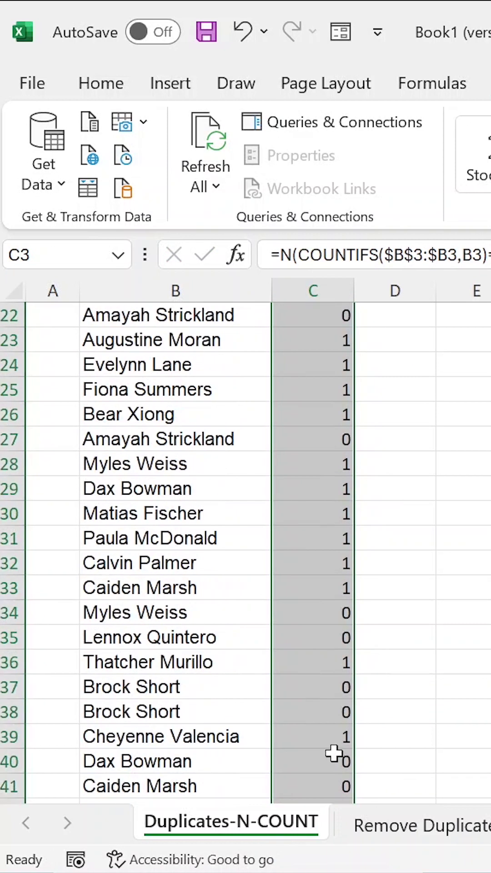
pyautogui.scroll(-1, 305, 577)
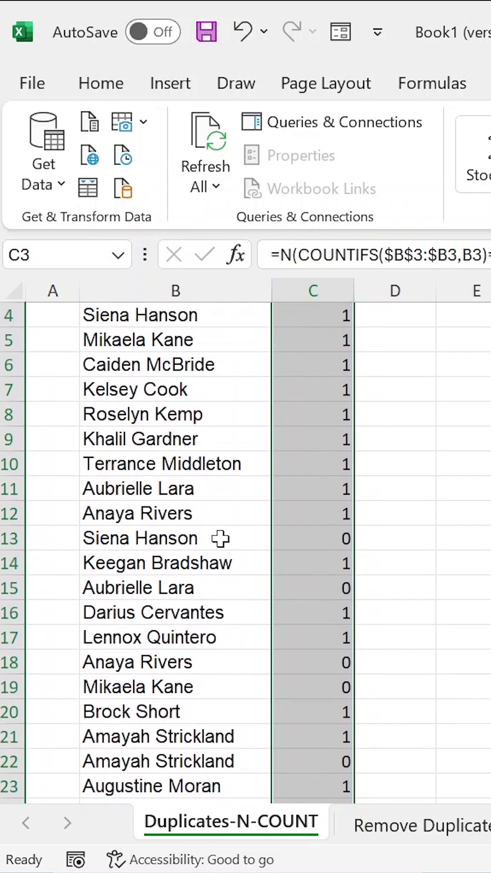
pyautogui.scroll(1, 13, 389)
pyautogui.click(13, 389)
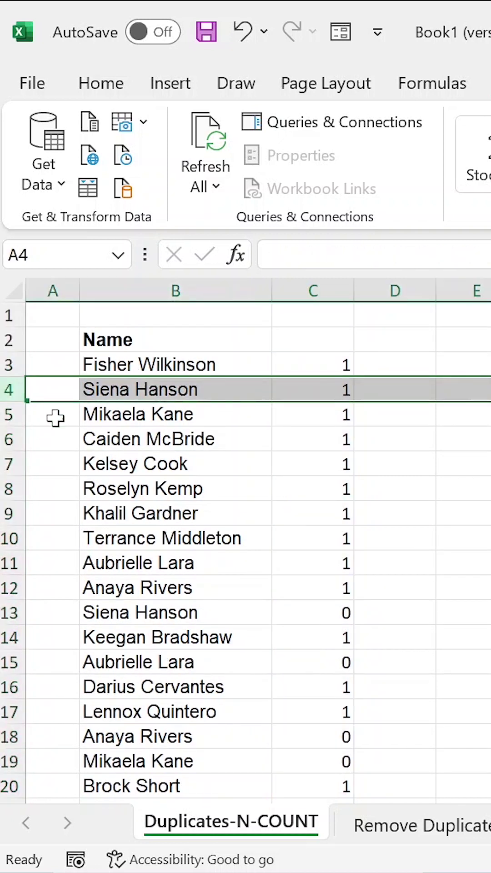
pyautogui.click(13, 612)
pyautogui.click(335, 615)
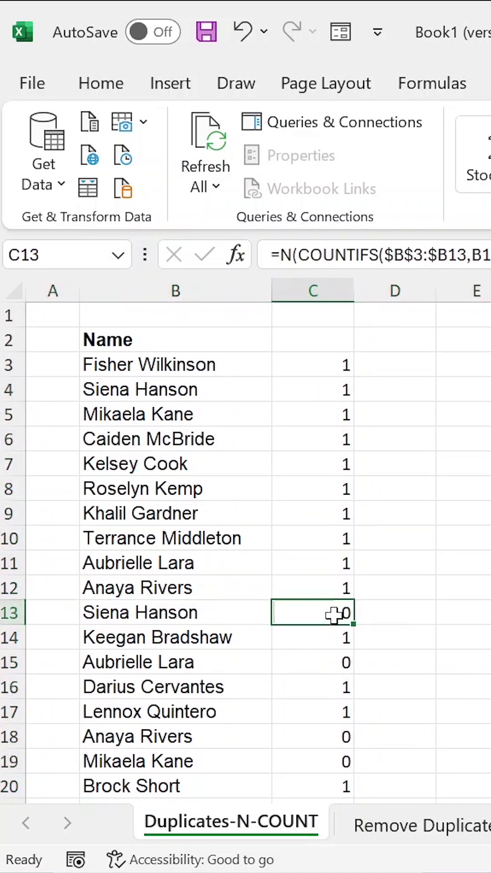
pyautogui.click(263, 348)
# Head column C 'ID' and copy the Name header's bold format onto it
pyautogui.click(291, 344)
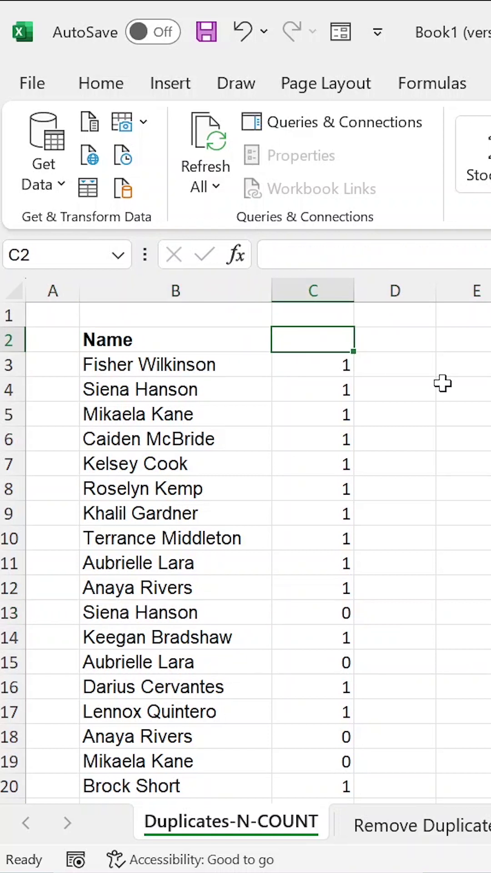
pyautogui.write('ID')
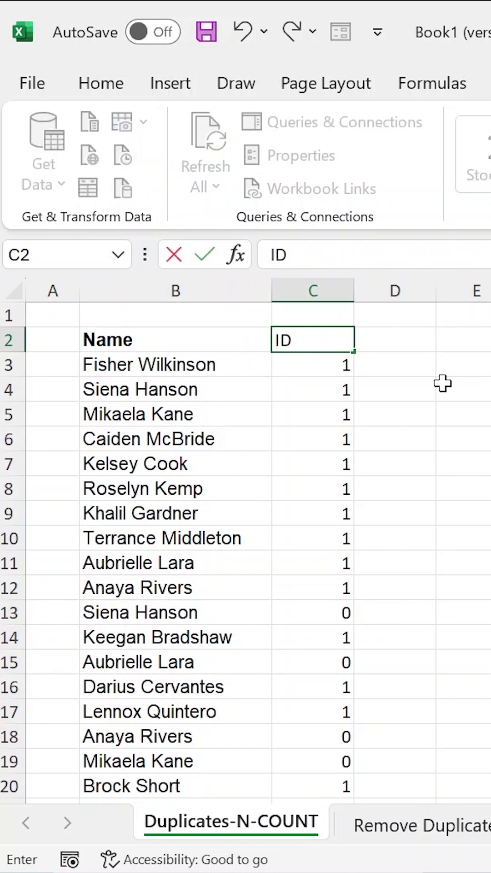
pyautogui.click(319, 465)
pyautogui.click(133, 342)
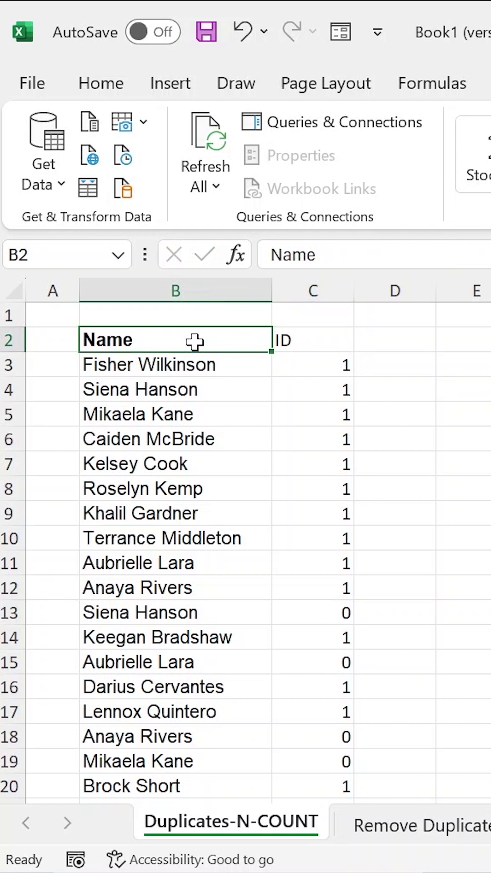
pyautogui.click(109, 86)
pyautogui.click(89, 187)
pyautogui.click(314, 340)
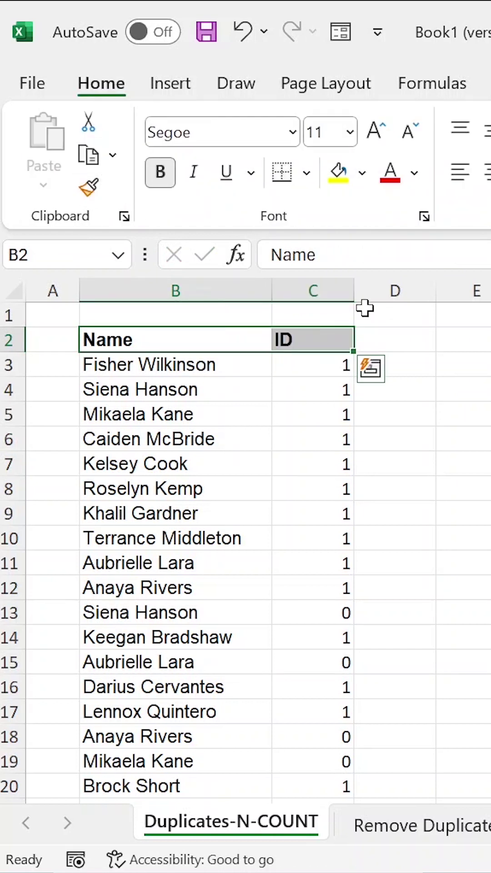
# Filter the table so the ID column shows only rows flagged 0
pyautogui.hotkey('ctrl', 'shift', 'Down')
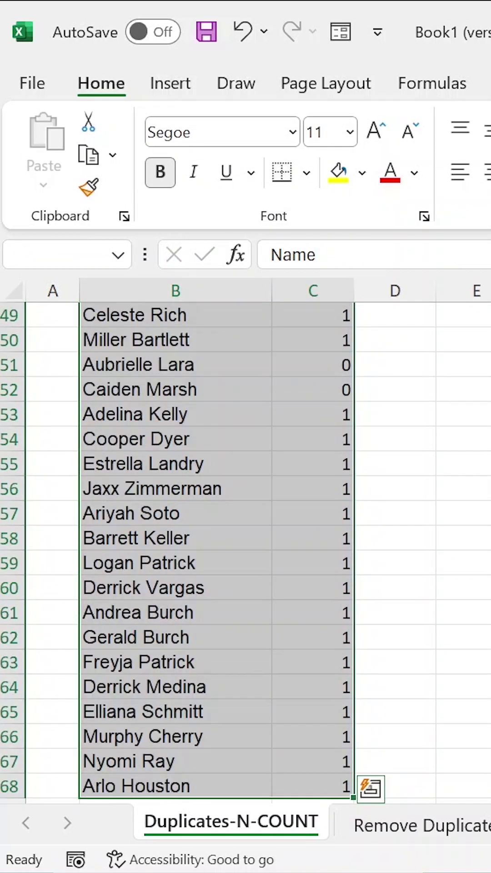
pyautogui.hotkey('ctrl', 'shift', 'l')
pyautogui.click(343, 339)
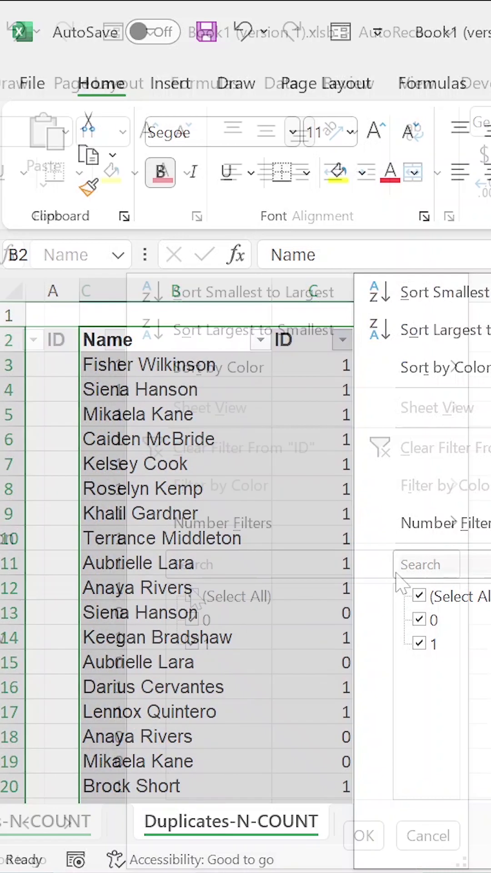
pyautogui.click(419, 596)
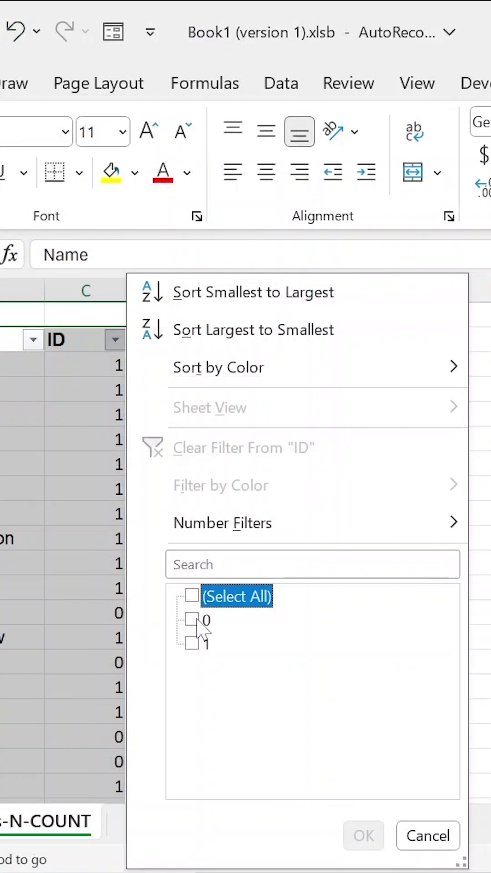
pyautogui.click(195, 619)
pyautogui.click(364, 836)
# Delete all the filtered duplicate rows flagged 0
pyautogui.scroll(-8, 241, 580)
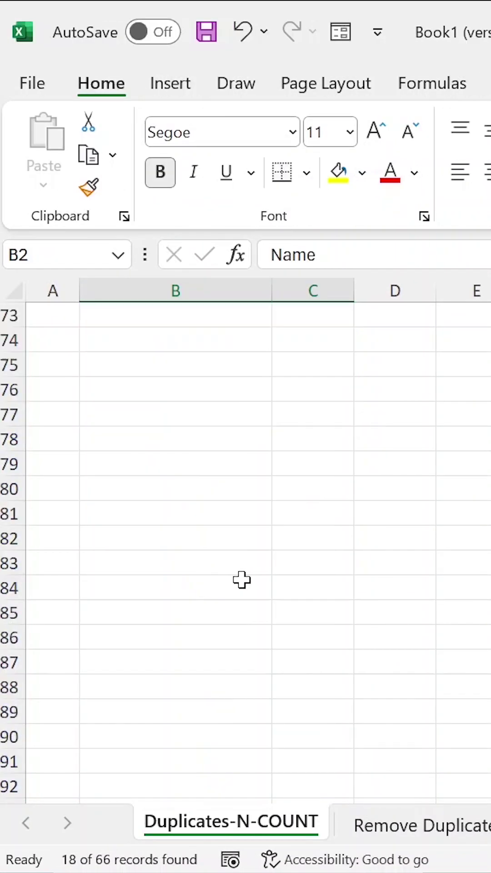
pyautogui.scroll(10, 242, 580)
pyautogui.moveTo(13, 367); pyautogui.dragTo(82, 612)
pyautogui.rightClick(12, 586)
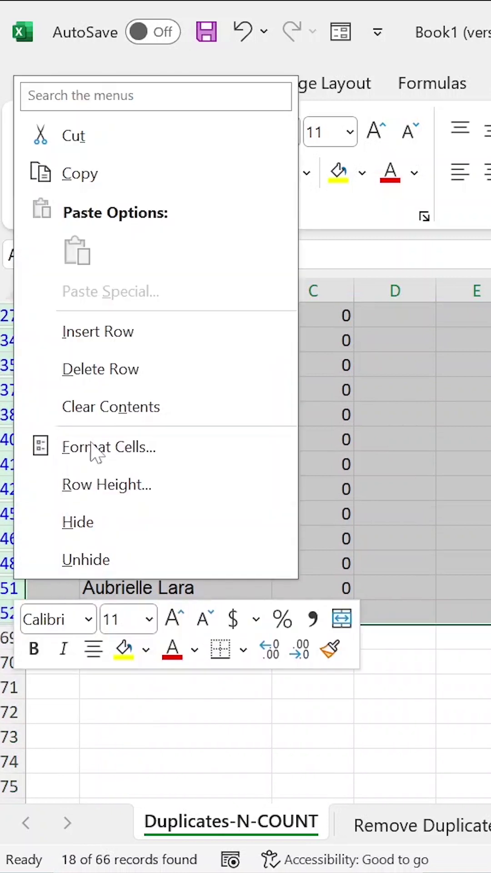
pyautogui.click(122, 369)
pyautogui.click(101, 340)
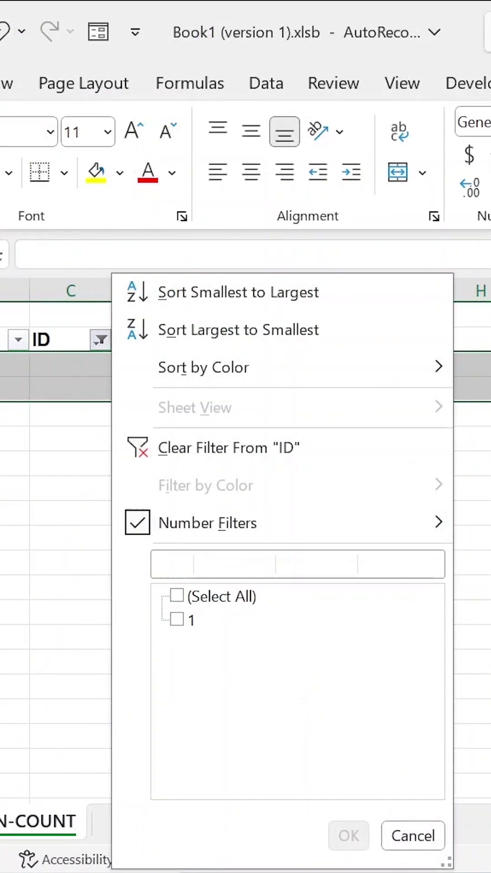
# Clear the ID filter to show all values, then undo the filter change
pyautogui.click(177, 596)
pyautogui.click(349, 836)
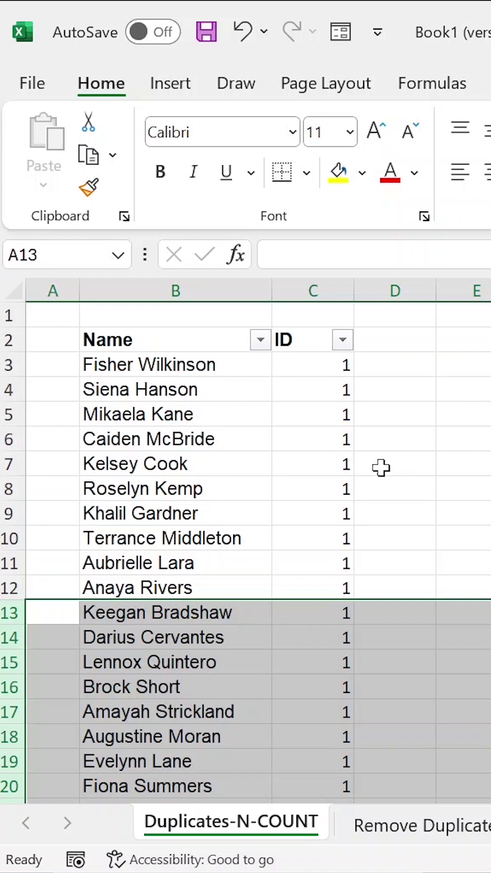
pyautogui.click(342, 368)
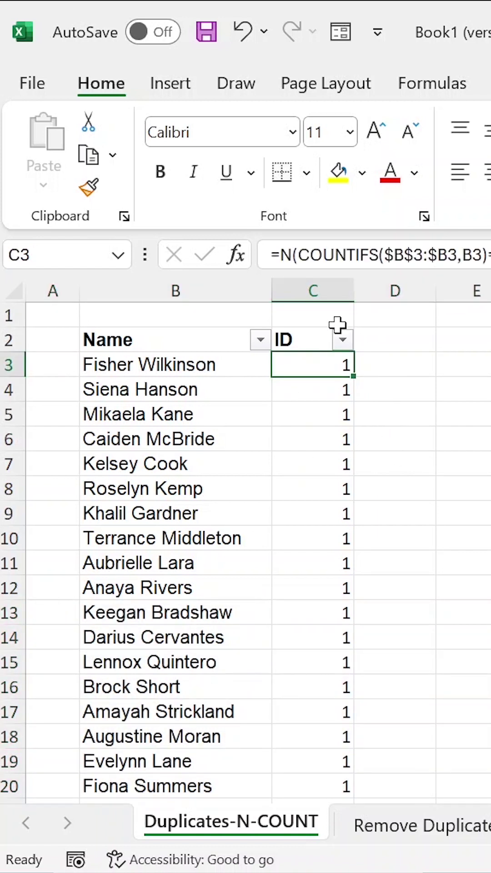
pyautogui.click(241, 34)
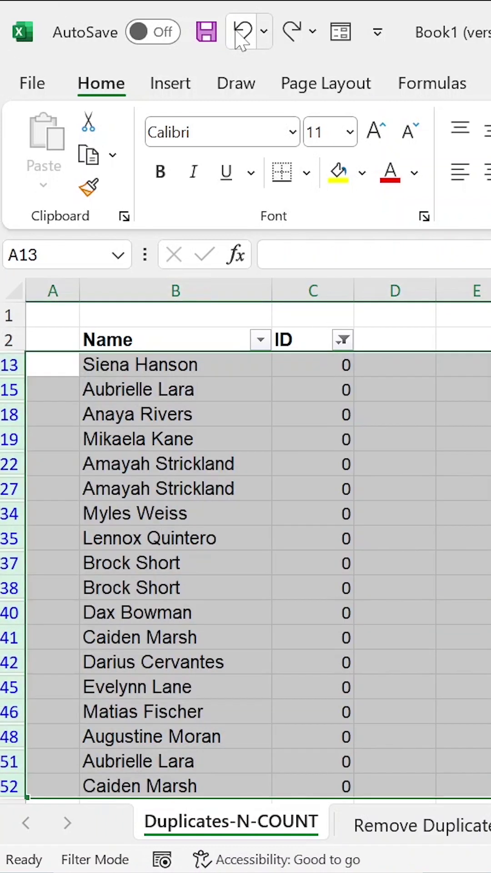
# Undo again to restore all rows, then select the ID column C
pyautogui.click(240, 35)
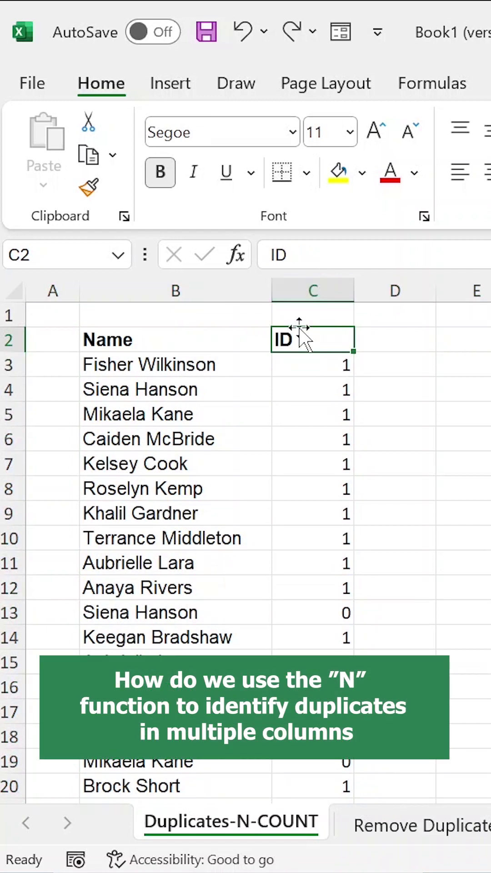
pyautogui.click(327, 291)
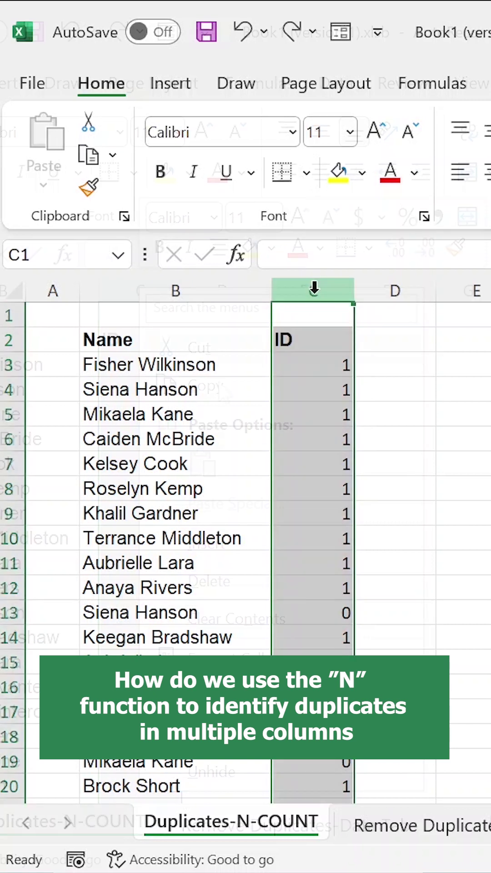
pyautogui.rightClick(314, 289)
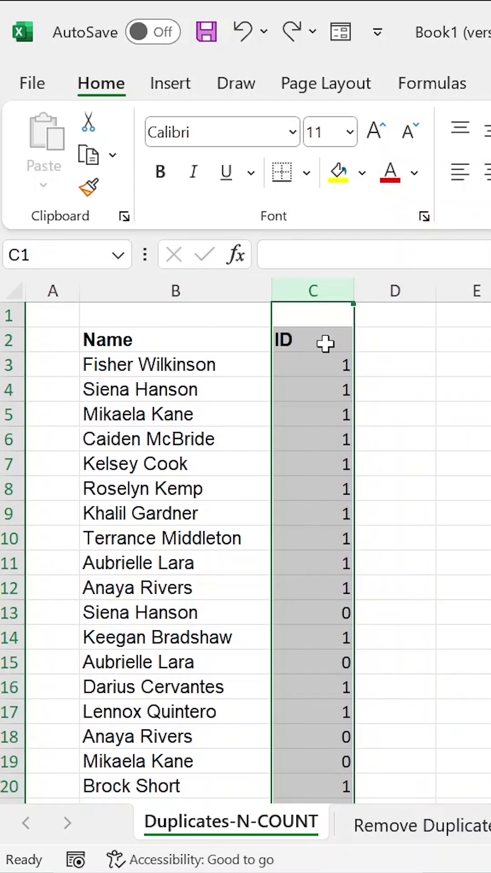
pyautogui.press('Escape')
pyautogui.click(130, 286)
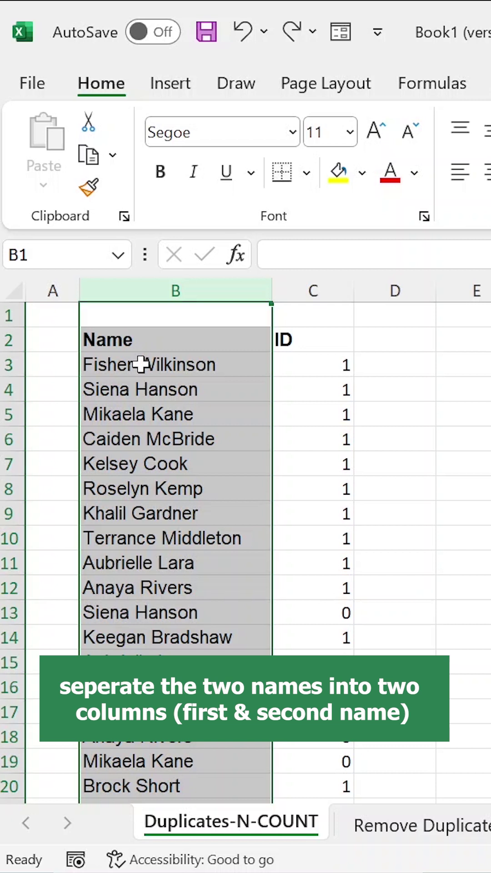
pyautogui.click(140, 362)
pyautogui.click(311, 287)
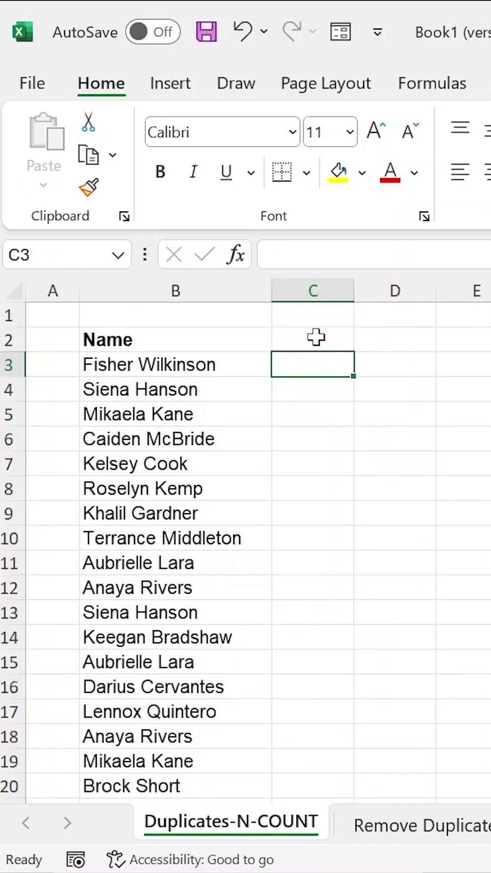
# Enter the headers 'First Name' in C2 and 'Last Name' in D2
pyautogui.click(314, 339)
pyautogui.write('First Name')
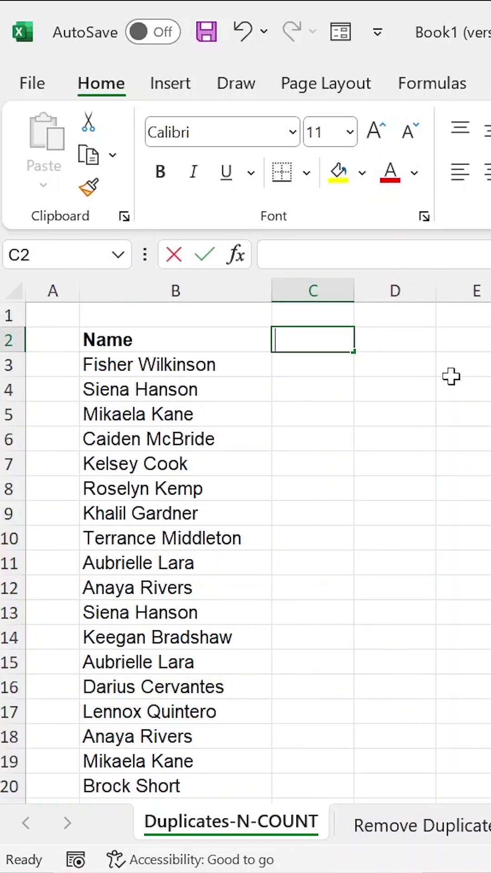
pyautogui.click(396, 387)
pyautogui.click(387, 332)
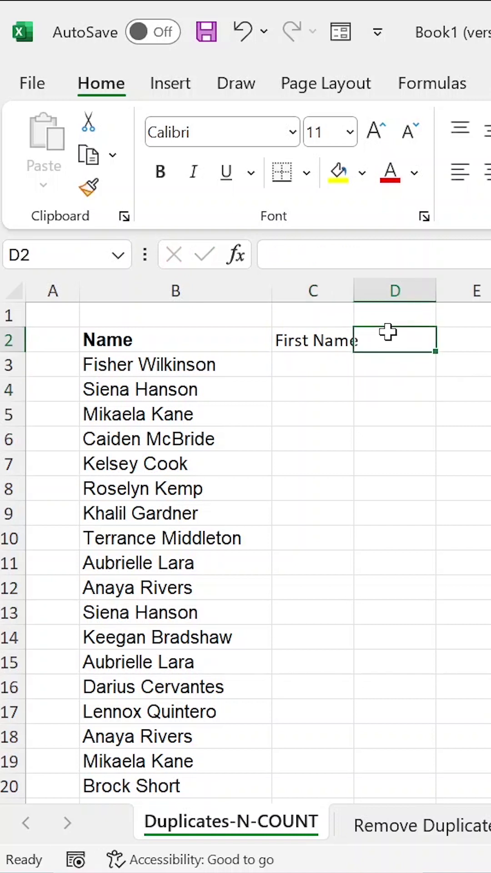
pyautogui.write('Last Name')
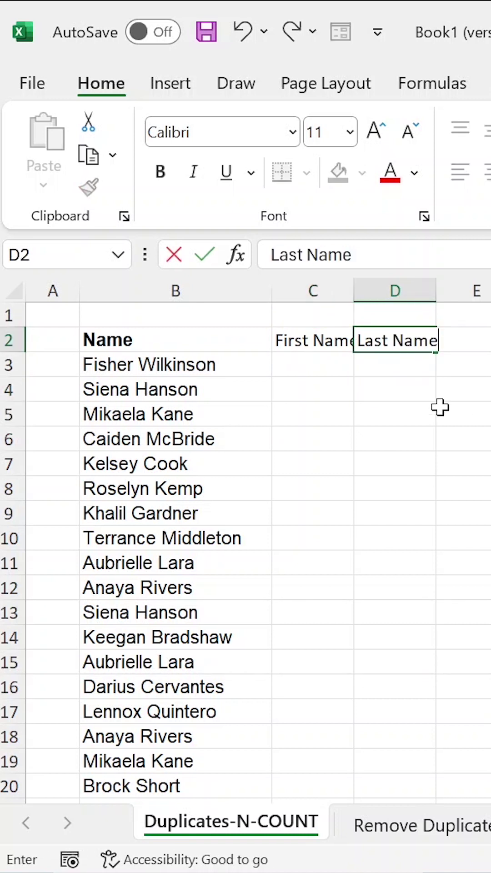
pyautogui.click(433, 412)
pyautogui.click(298, 364)
# Widen column C and Flash Fill first names from the examples Fisher and Siena
pyautogui.moveTo(355, 282); pyautogui.dragTo(386, 284)
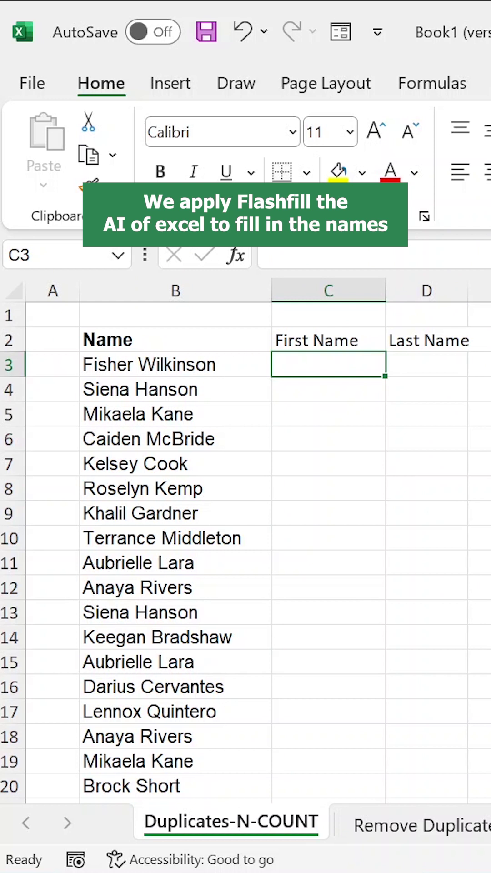
pyautogui.write('Fisher')
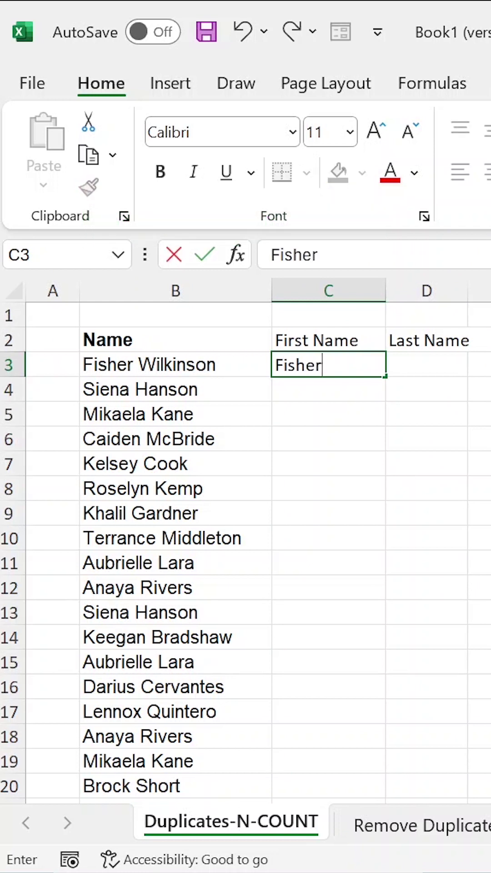
pyautogui.press('Return')
pyautogui.write('Sien')
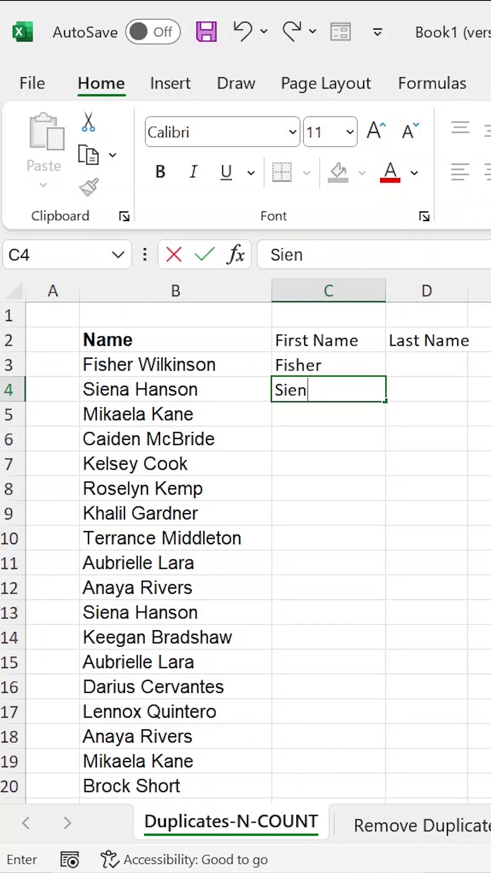
pyautogui.write('aa')
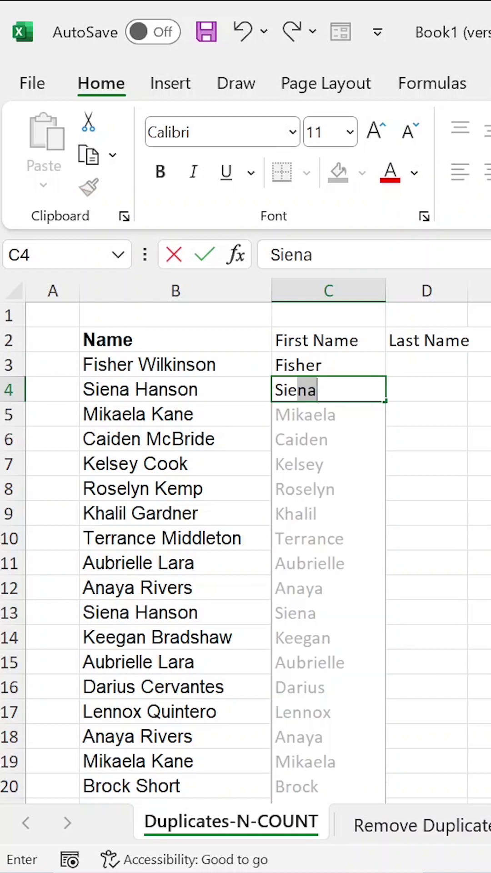
pyautogui.press('Return')
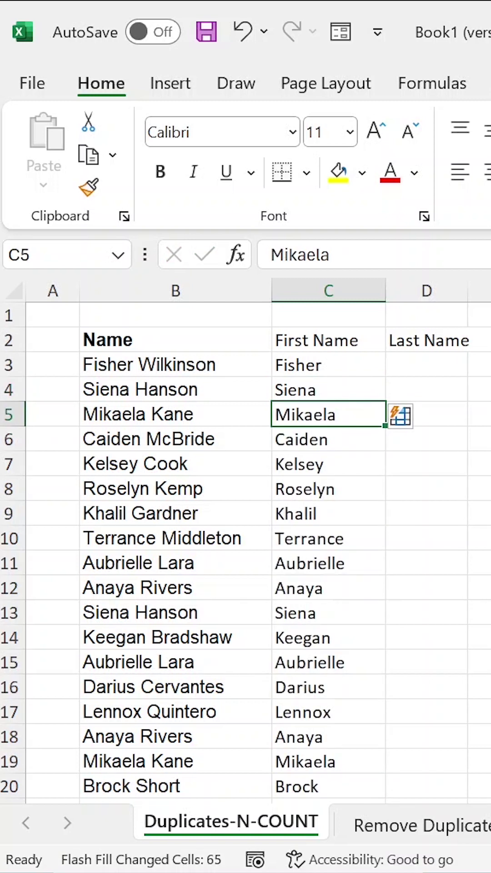
# Flash Fill last names in column D from the examples Wilkinson and Hanson
pyautogui.click(431, 371)
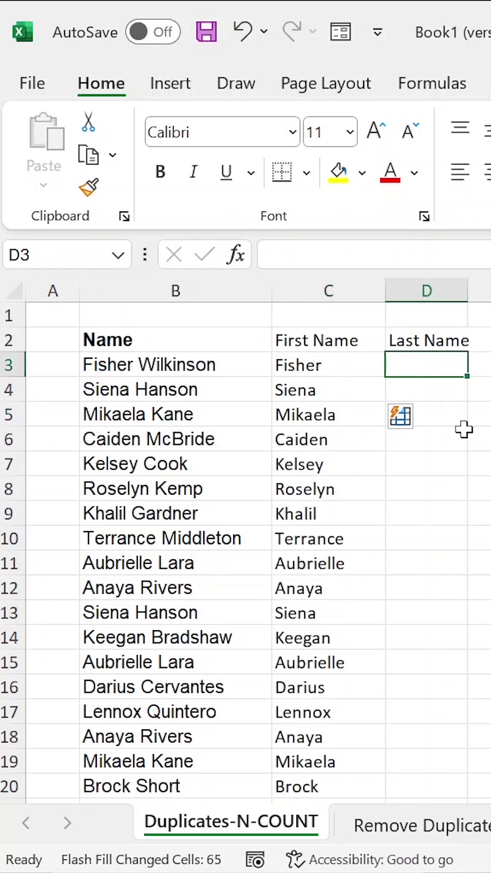
pyautogui.write('=')
pyautogui.press('BackSpace')
pyautogui.write('Wilkinson')
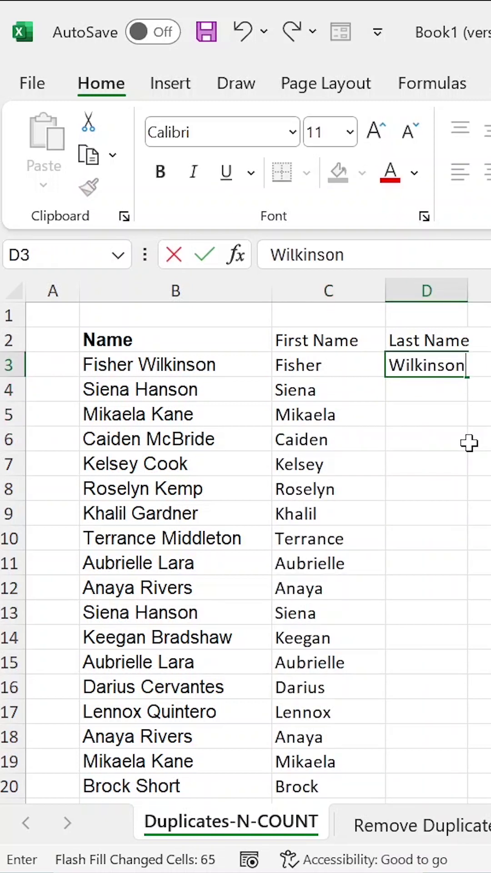
pyautogui.press('Return')
pyautogui.write('Hanson')
pyautogui.press('Return')
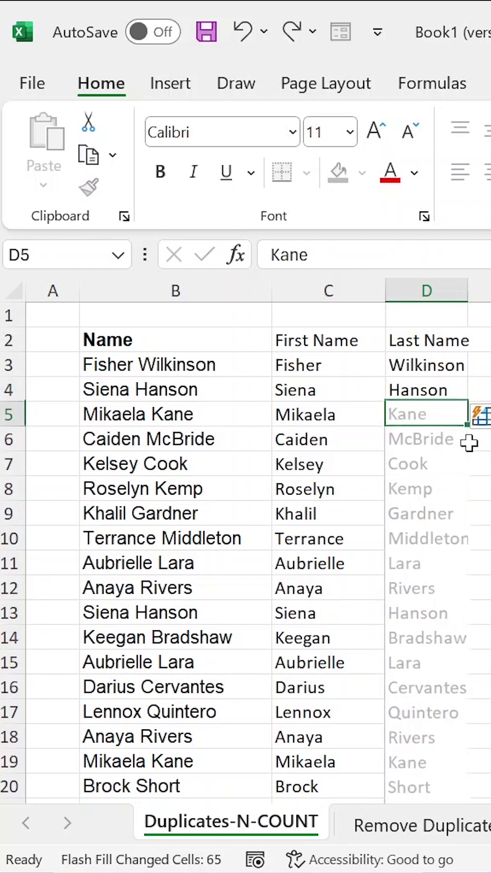
pyautogui.click(147, 342)
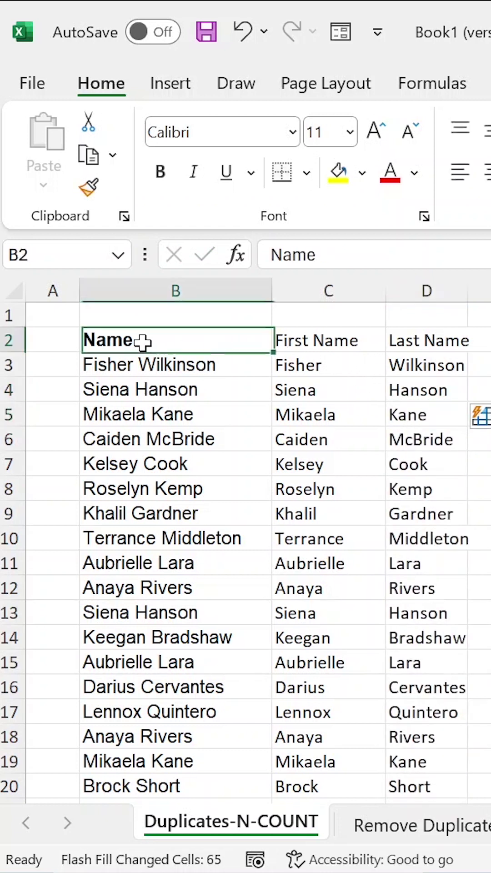
# Delete the whole Name column B so the split names shift into B and C
pyautogui.click(162, 287)
pyautogui.rightClick(172, 295)
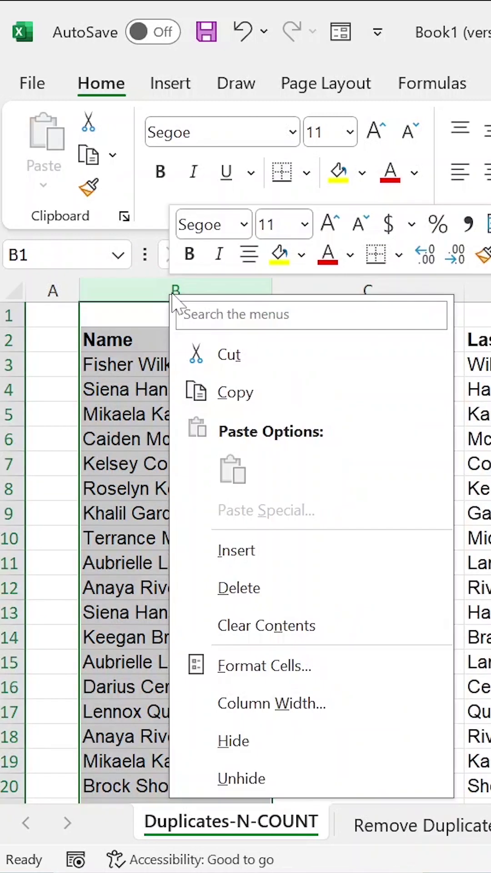
pyautogui.click(258, 596)
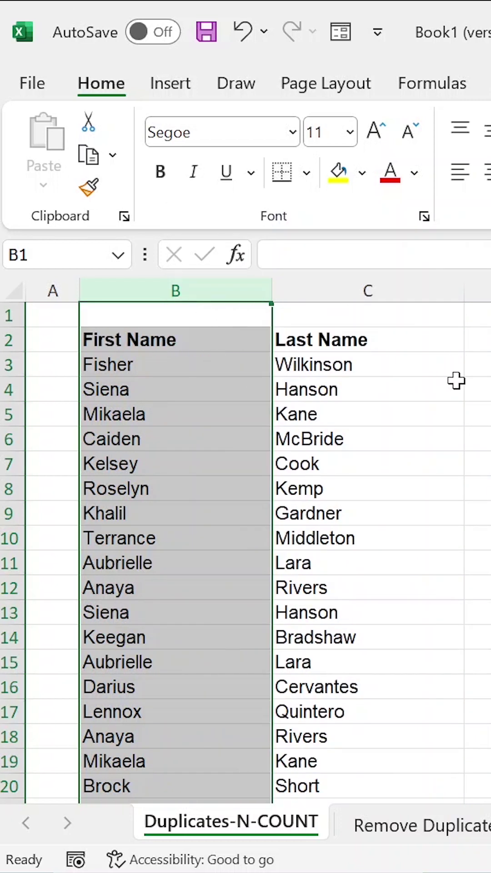
pyautogui.click(367, 365)
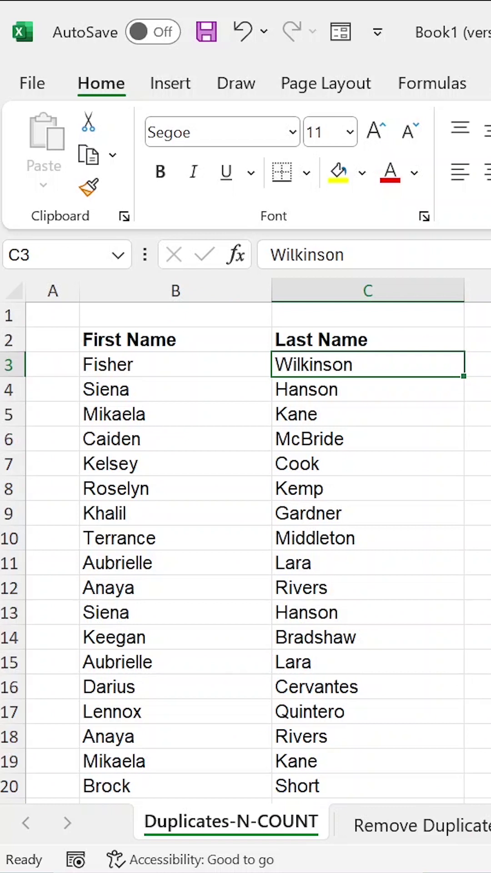
# Start a COUNTIFS in D3 with the expanding first-name range $B$3:$B3 and criterion B3
pyautogui.click(477, 364)
pyautogui.write('=')
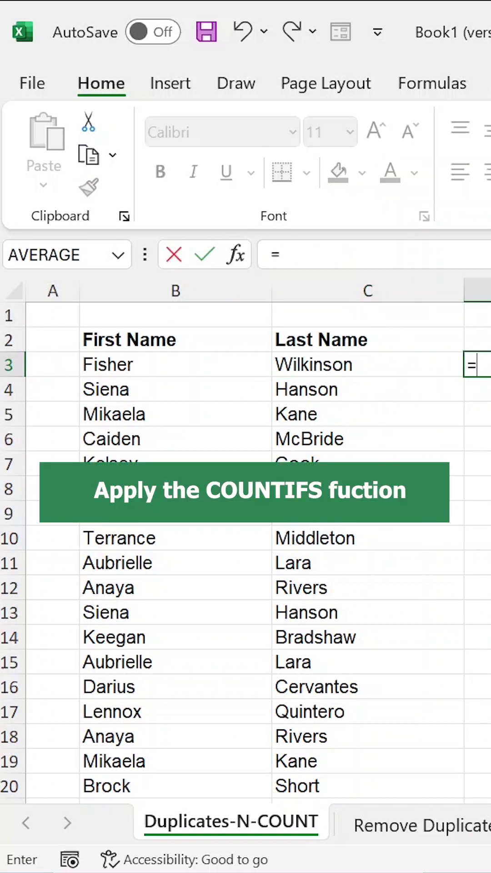
pyautogui.write('COUNTIFS(')
pyautogui.click(244, 371)
pyautogui.hotkey('ctrl', 'shift', 'Down')
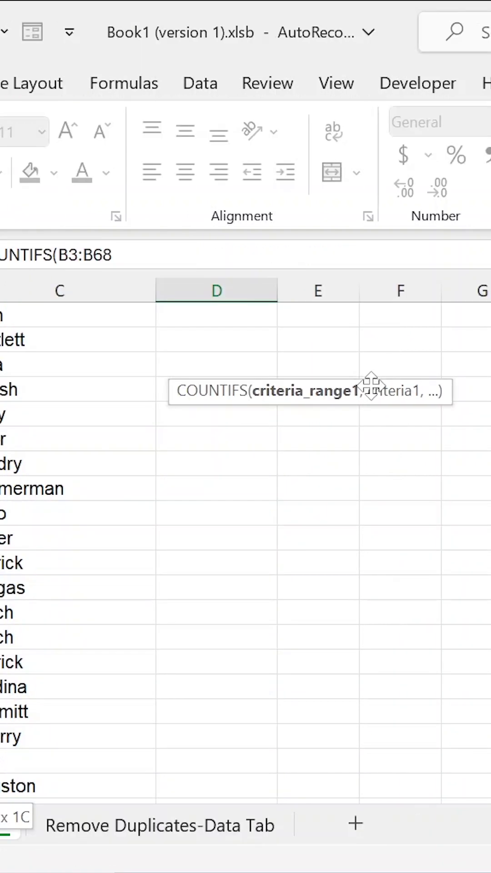
pyautogui.press('F4')
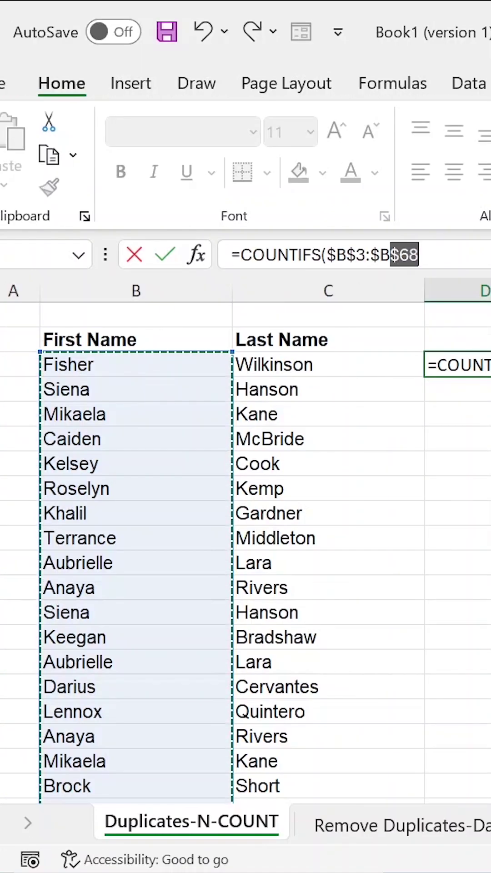
pyautogui.write('3,')
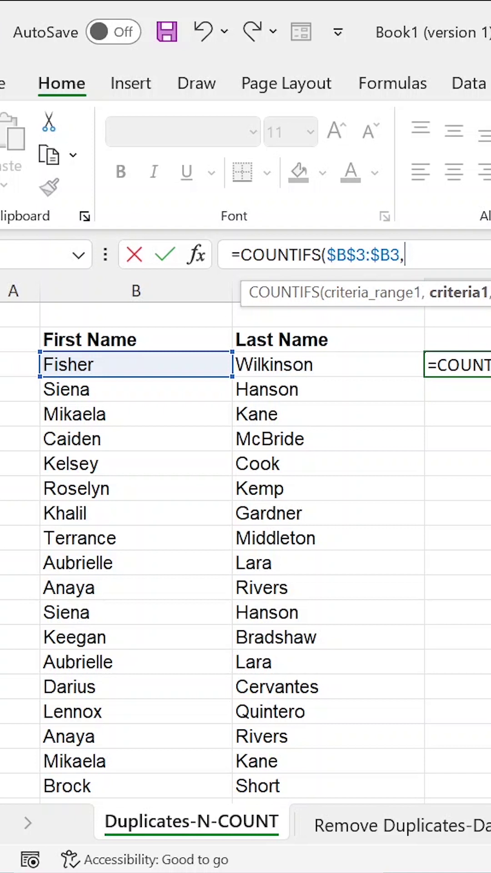
pyautogui.click(168, 362)
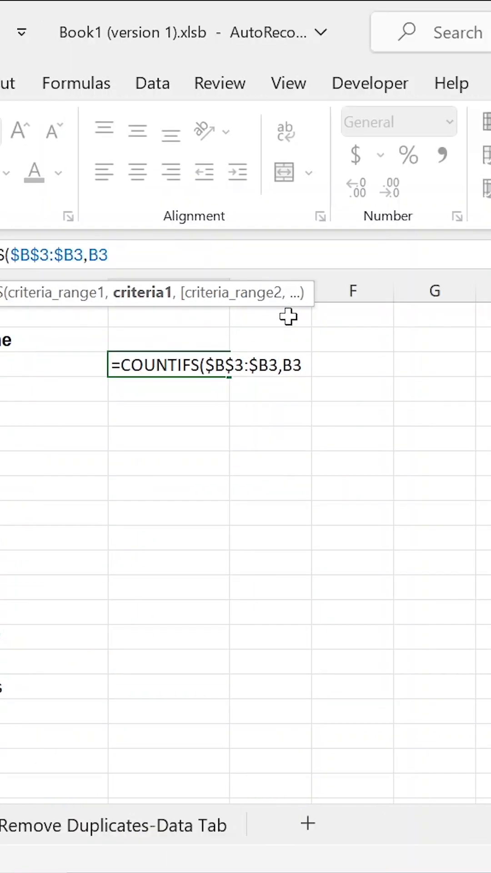
pyautogui.write(',')
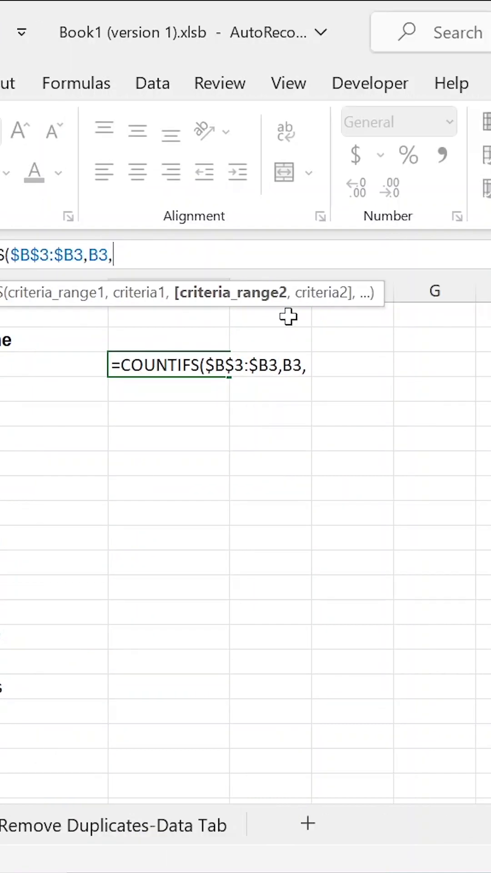
# Add the $C$3:$C3 last-name range with criterion C3, wrap it as N(...=1), and enter it
pyautogui.click(12, 364)
pyautogui.hotkey('ctrl', 'shift', 'Down')
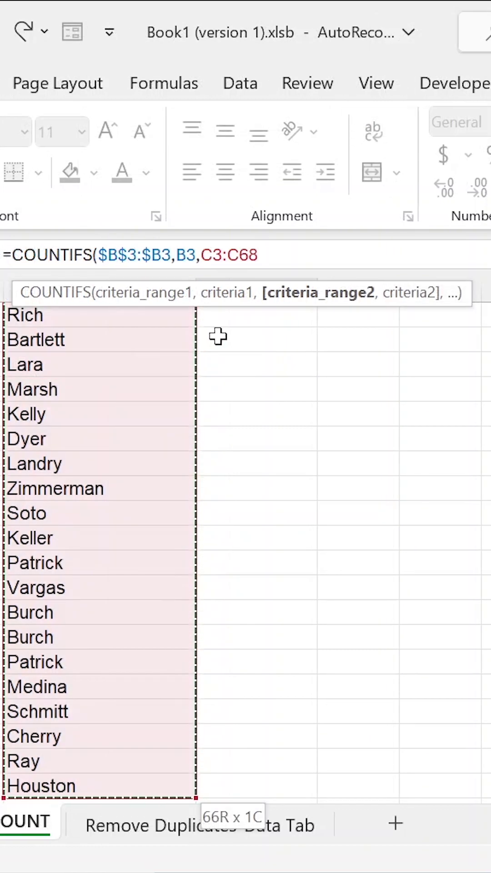
pyautogui.press('F4')
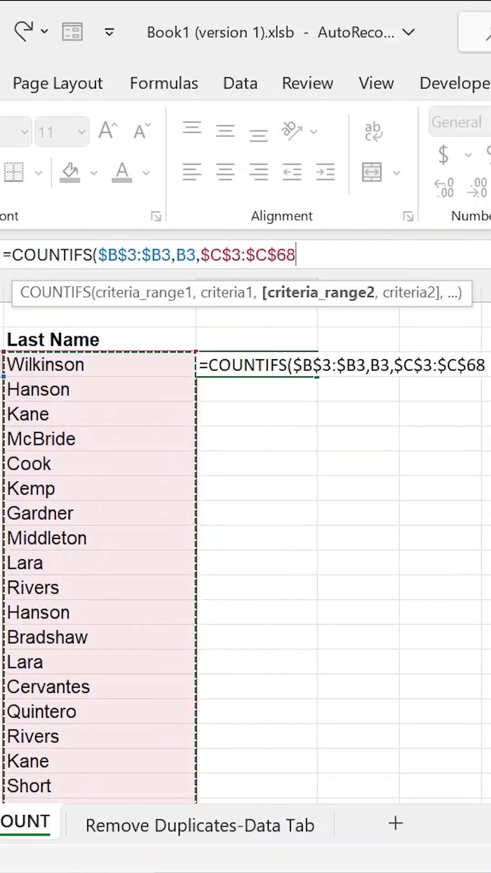
pyautogui.hotkey('shift', 'Left')
pyautogui.hotkey('shift', 'Left')
pyautogui.hotkey('shift', 'Left')
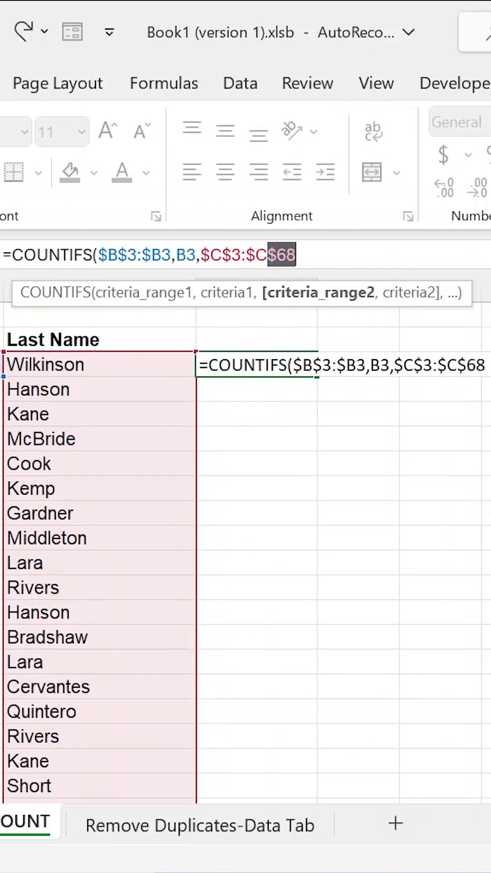
pyautogui.write('3,')
pyautogui.press('Left')
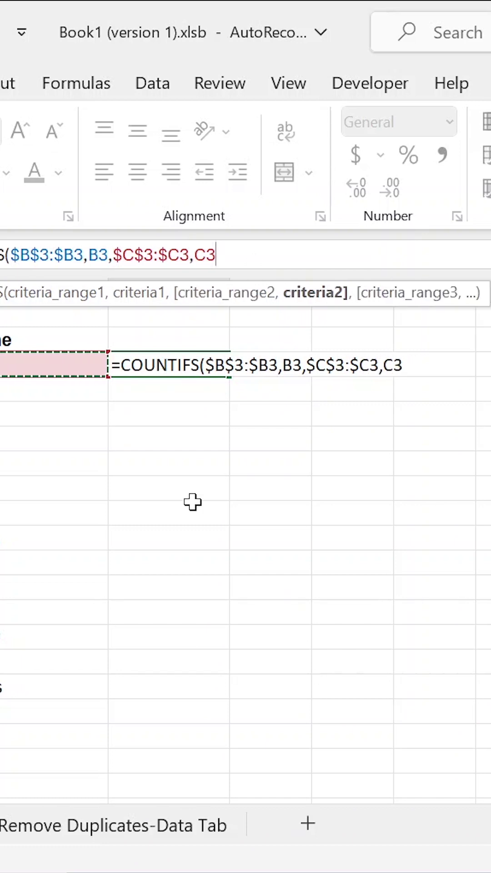
pyautogui.write(')')
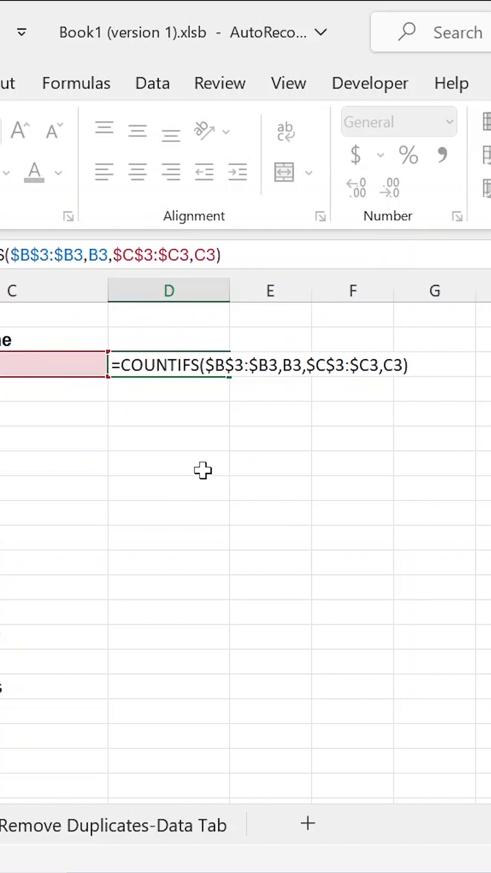
pyautogui.write('=1')
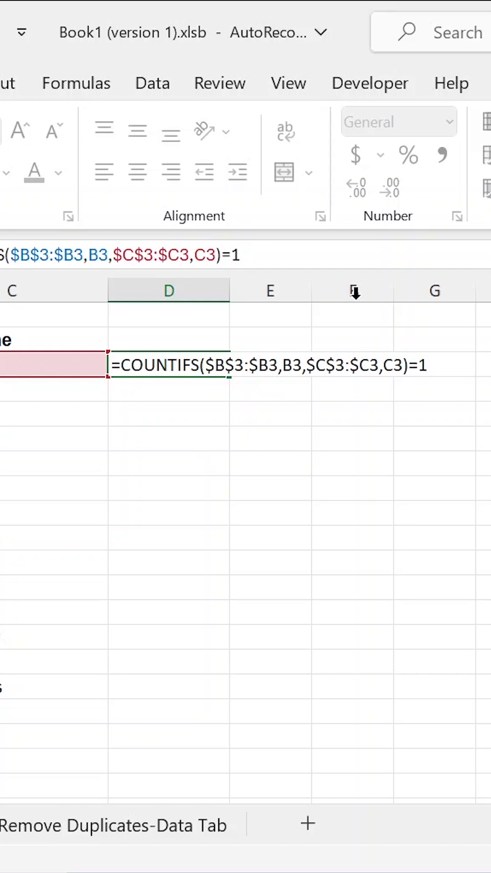
pyautogui.write(')')
pyautogui.write('N(')
pyautogui.press('Return')
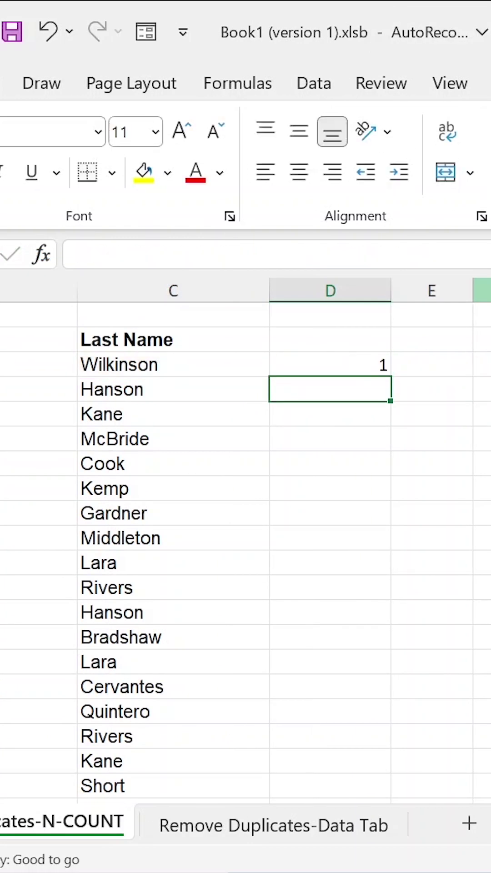
pyautogui.press('Up')
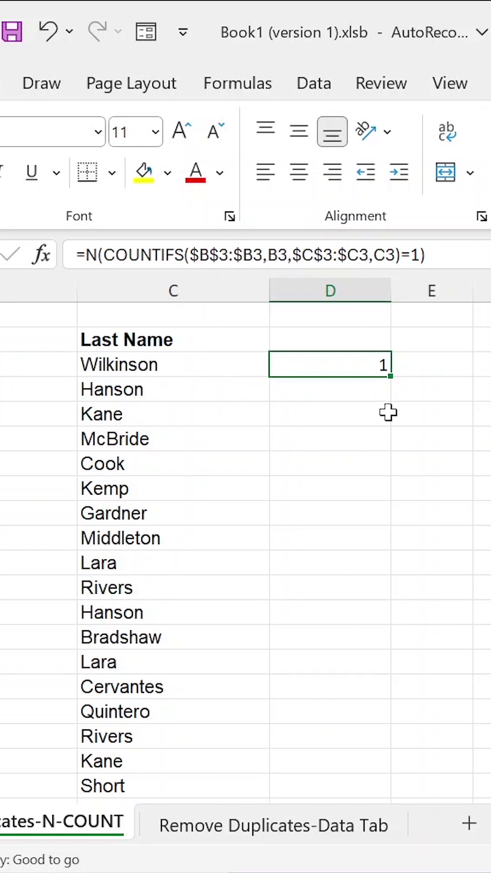
pyautogui.doubleClick(390, 379)
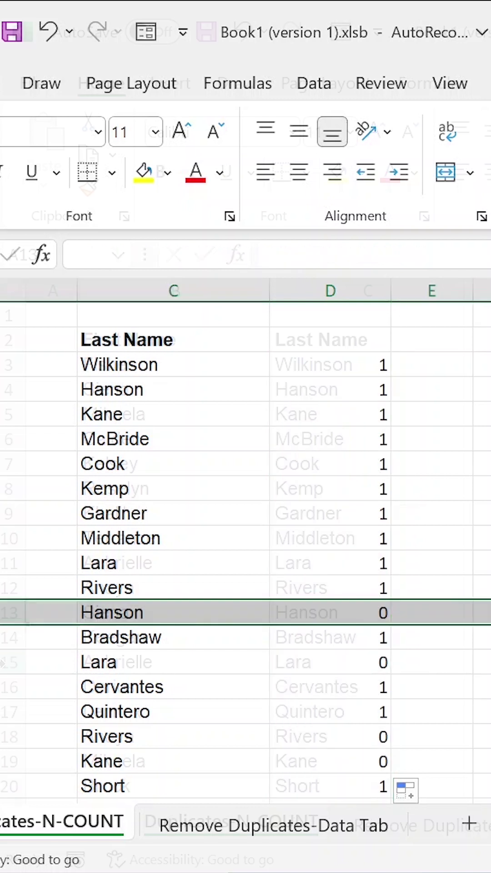
pyautogui.click(9, 662)
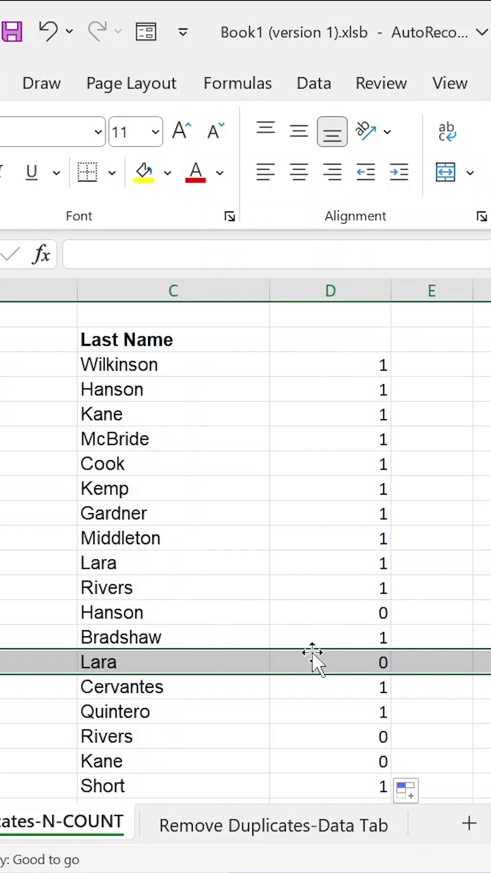
pyautogui.click(378, 340)
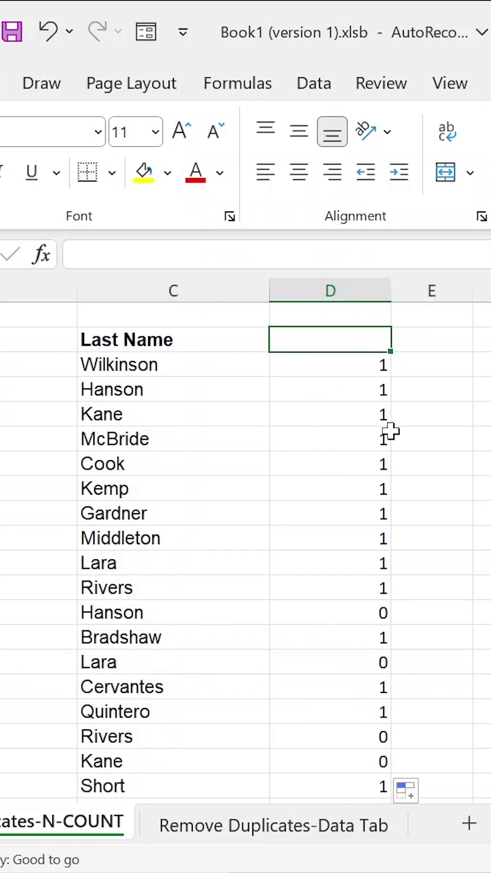
# Head column D as ID and select the whole table from First Name to ID
pyautogui.write('ID')
pyautogui.click(362, 412)
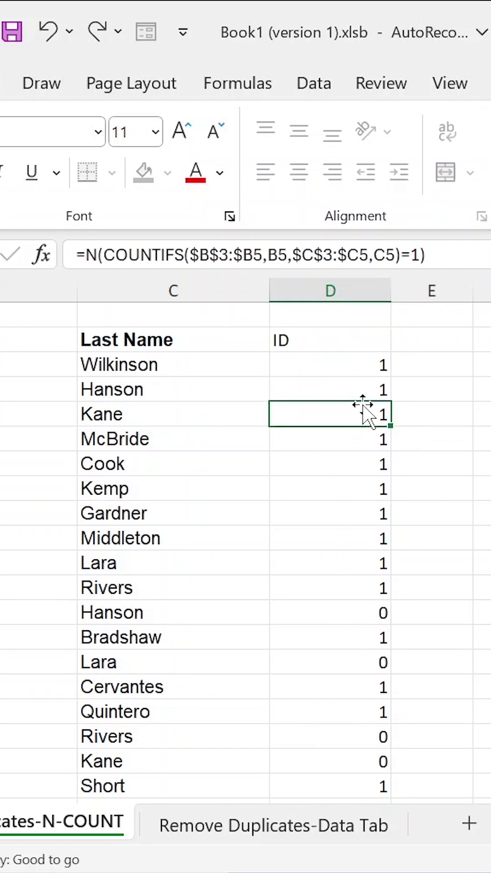
pyautogui.moveTo(3, 350); pyautogui.dragTo(278, 334)
pyautogui.hotkey('ctrl', 'q')
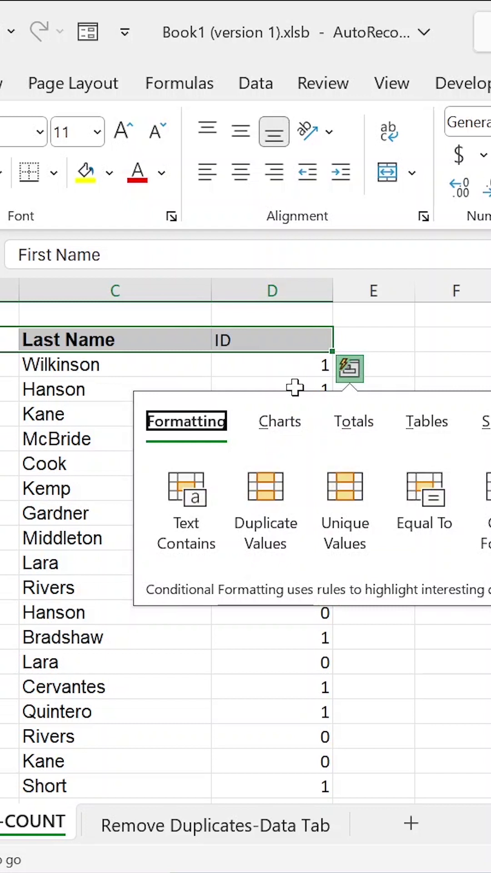
pyautogui.click(76, 388)
pyautogui.click(69, 339)
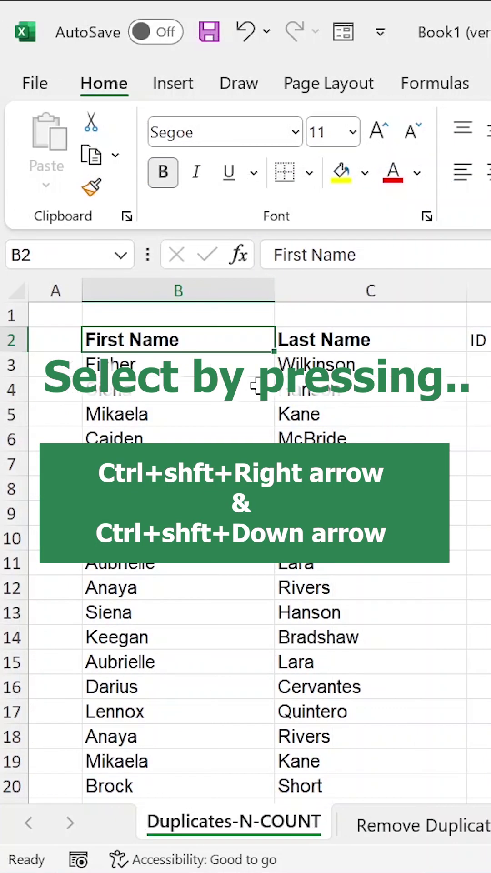
pyautogui.hotkey('ctrl', 'shift', 'Right')
pyautogui.hotkey('ctrl', 'shift', 'Down')
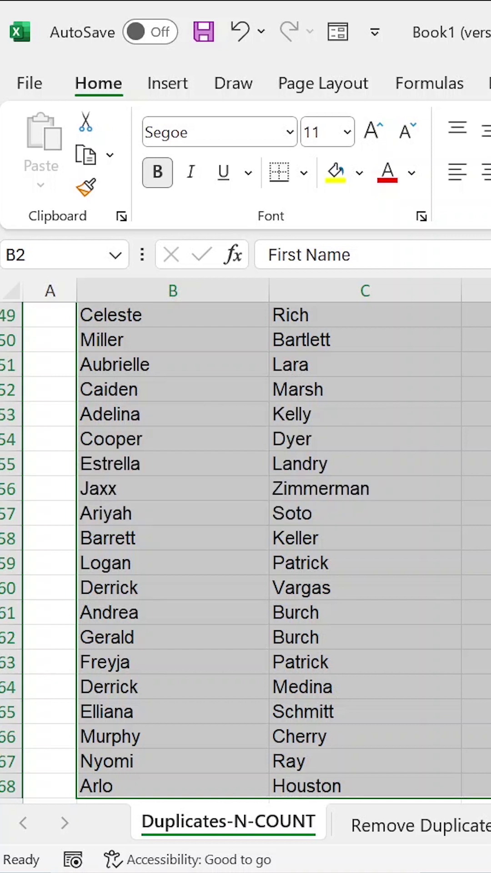
# Filter the table on ID to show only the rows flagged 0
pyautogui.hotkey('ctrl', 'shift', 'l')
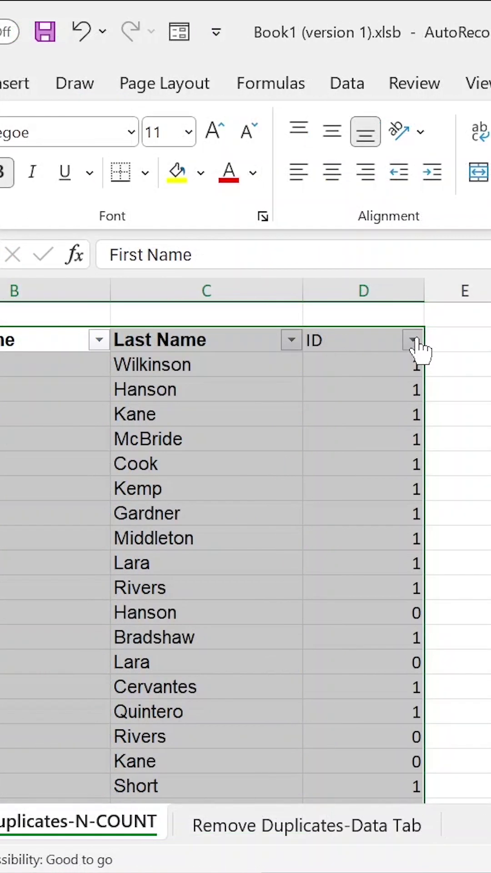
pyautogui.click(413, 341)
pyautogui.click(153, 599)
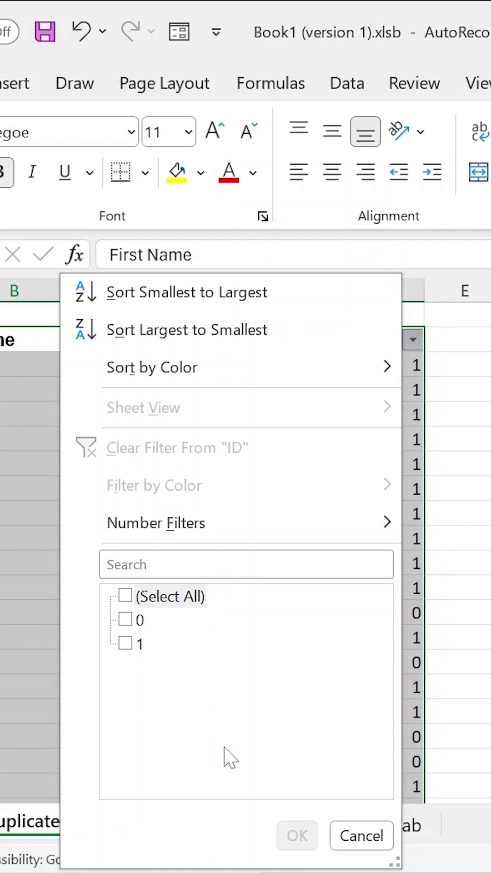
pyautogui.click(139, 623)
pyautogui.click(280, 823)
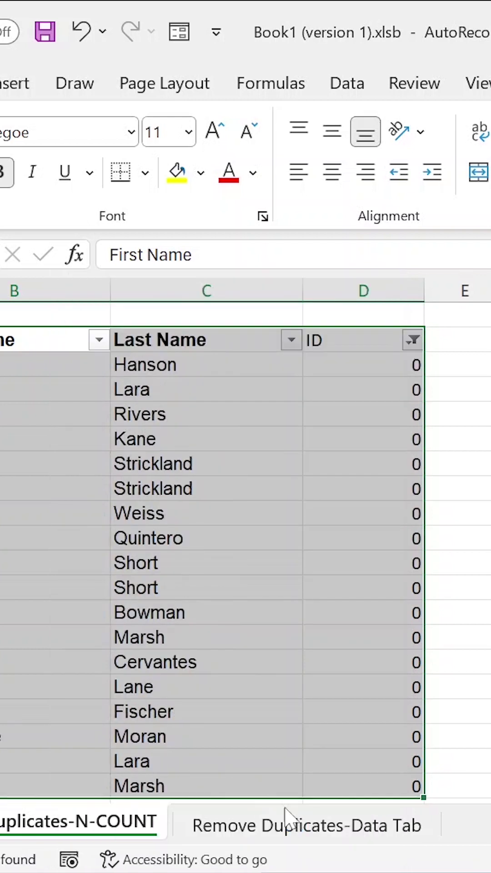
# Delete the filtered duplicate rows from row 13 down, then clear the ID filter
pyautogui.click(2, 365)
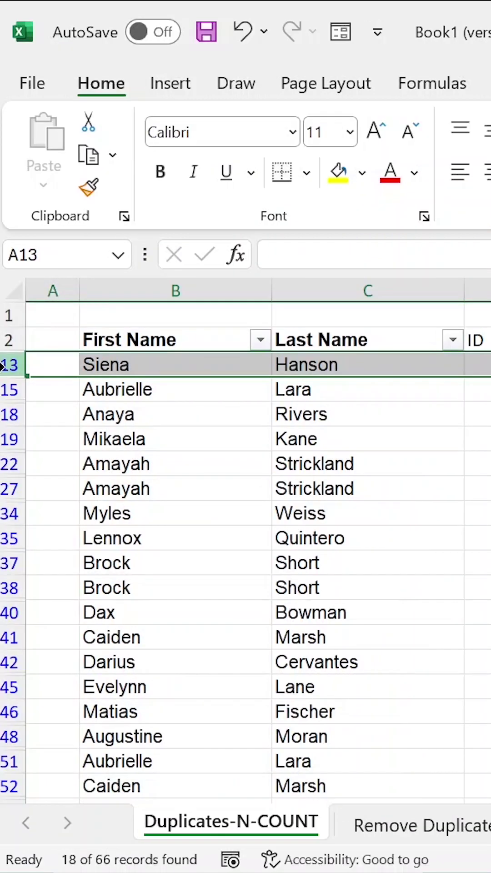
pyautogui.hotkey('ctrl', 'shift', 'Down')
pyautogui.scroll(6, 253, 464)
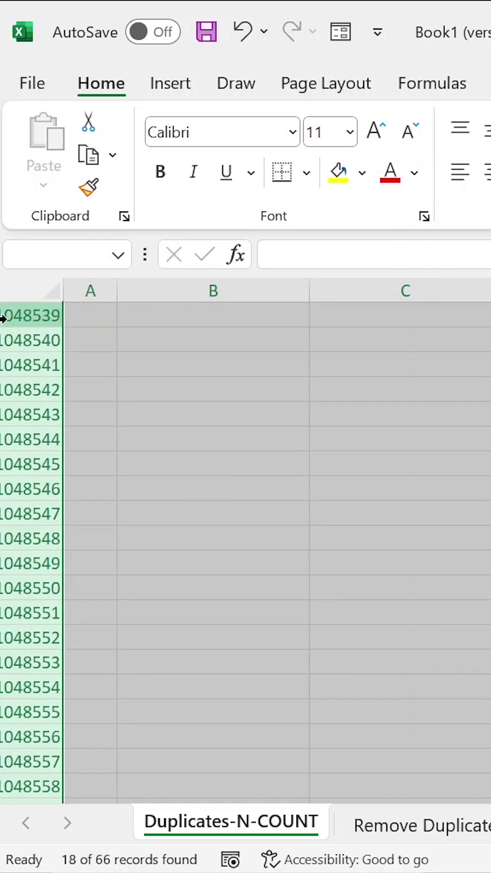
pyautogui.rightClick(14, 331)
pyautogui.click(78, 620)
pyautogui.click(378, 496)
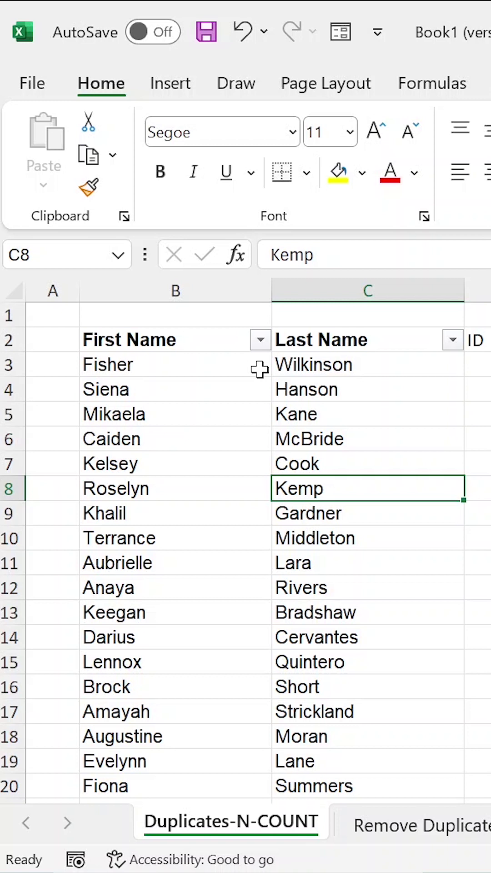
pyautogui.scroll(-1, 114, 573)
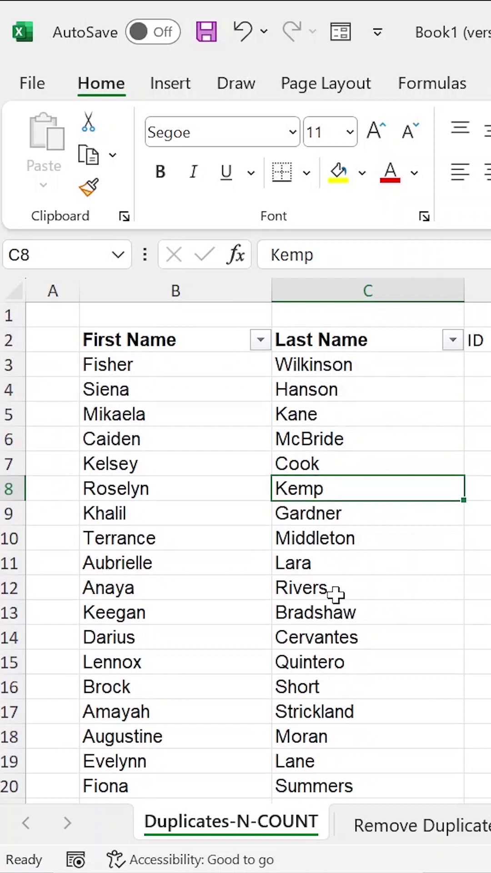
pyautogui.scroll(1, 132, 596)
pyautogui.click(14, 396)
pyautogui.click(7, 390)
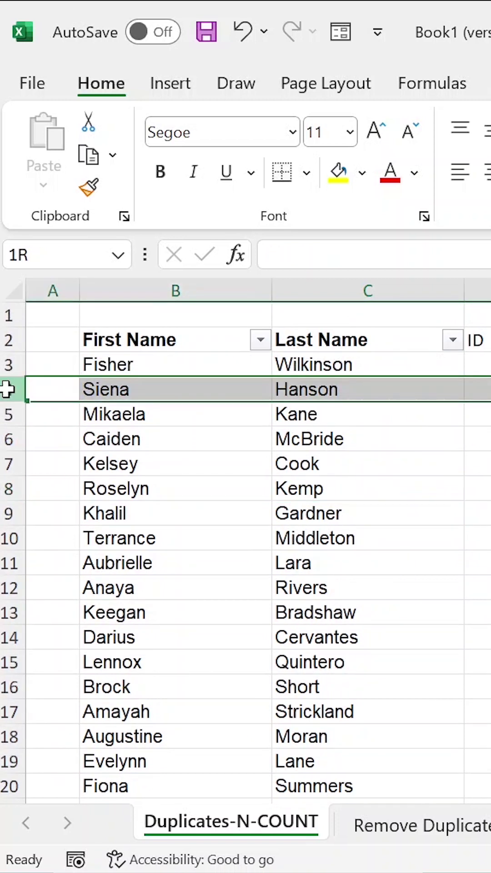
pyautogui.moveTo(87, 387); pyautogui.dragTo(373, 387)
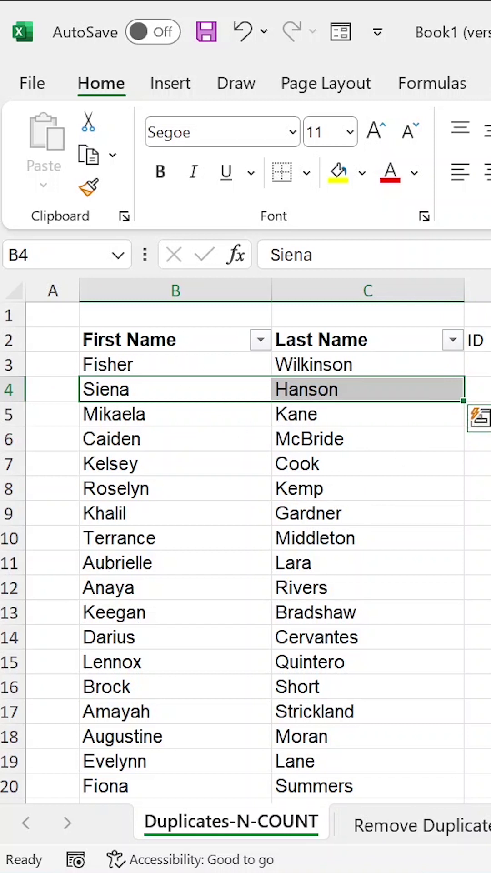
pyautogui.click(478, 390)
pyautogui.moveTo(114, 389); pyautogui.dragTo(478, 389)
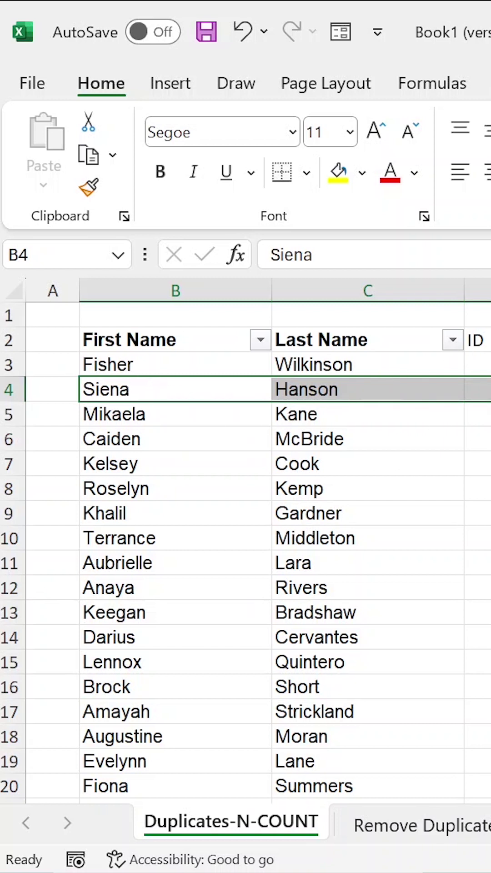
pyautogui.click(478, 341)
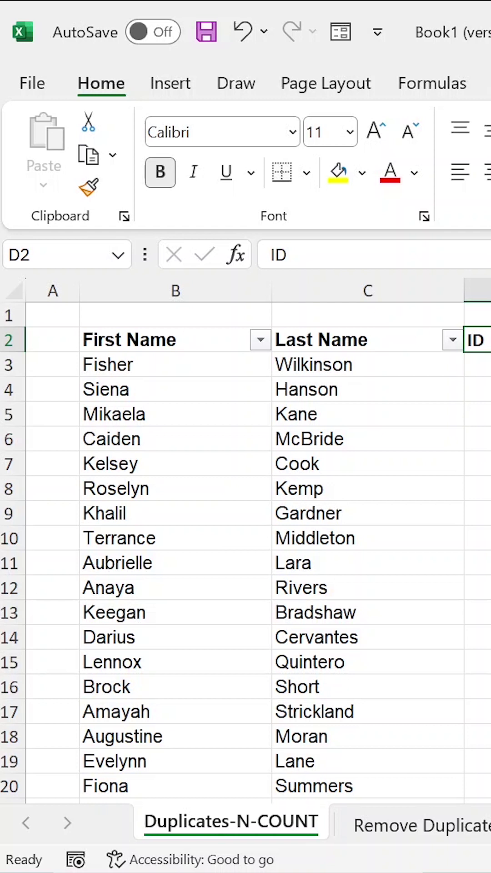
pyautogui.scroll(-2, 246, 553)
pyautogui.scroll(2, 246, 553)
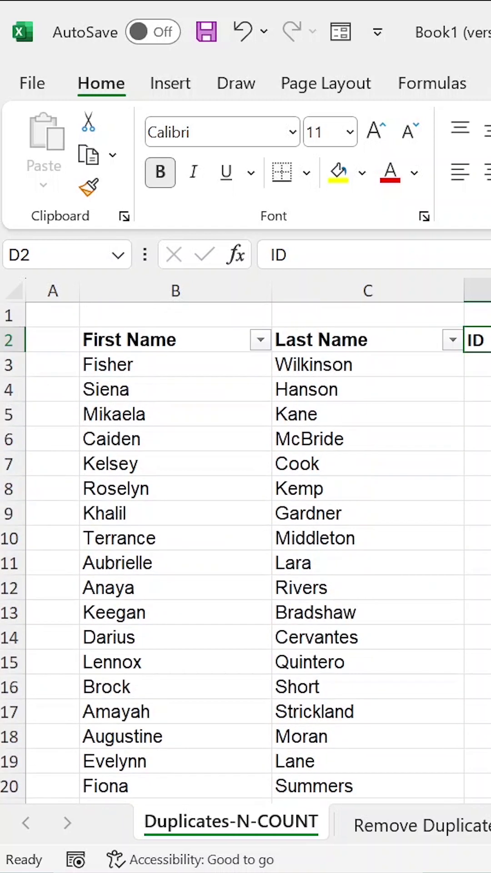